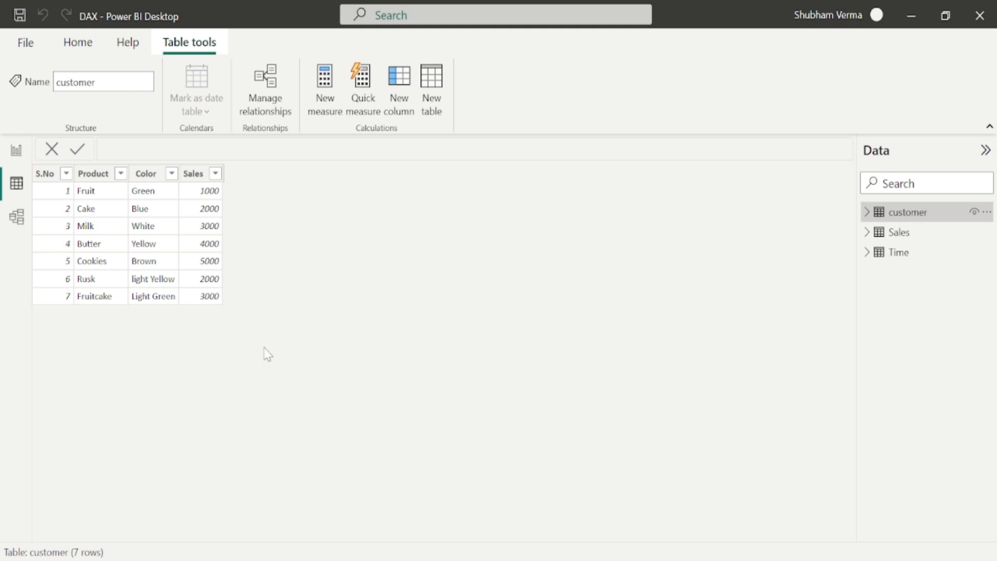
On the Practical report page, insert a table visual showing customer Product and Sales, and move it slightly up and left.
left_click(16, 150)
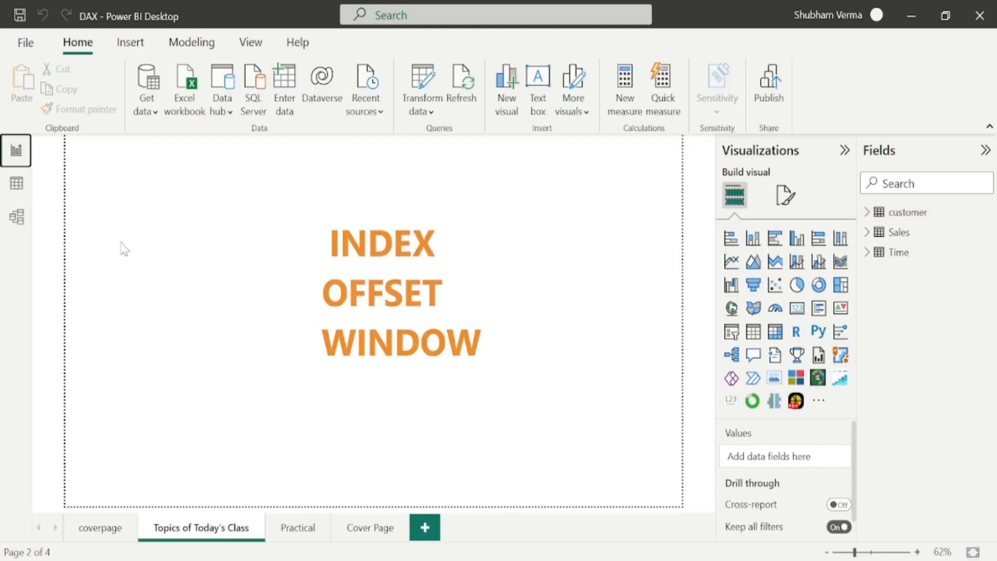
left_click(291, 529)
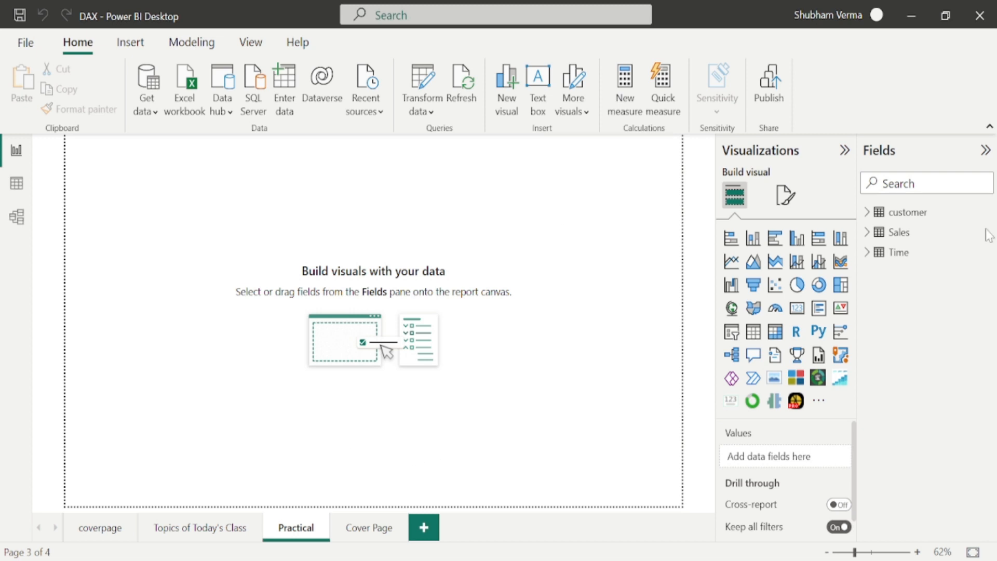
left_click(753, 332)
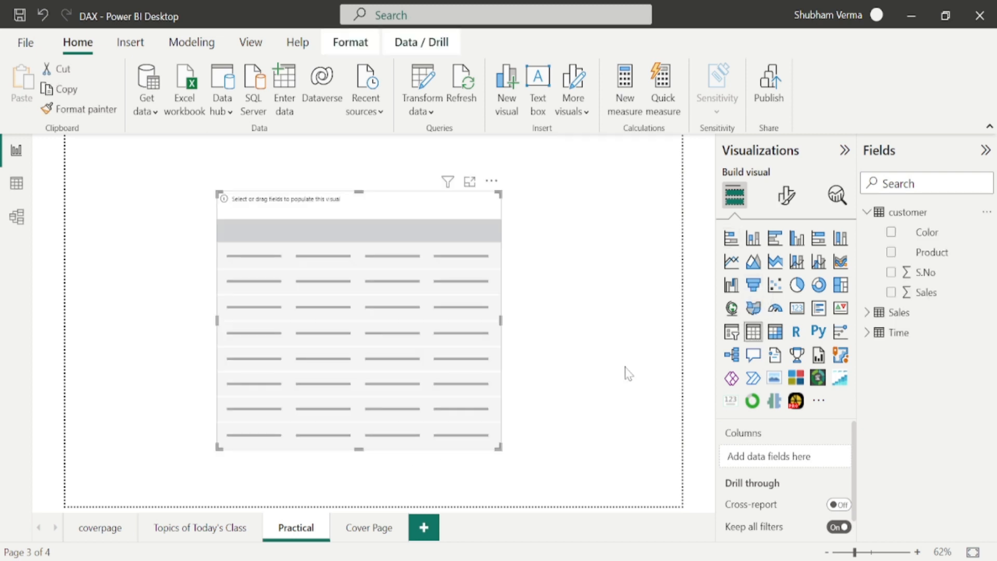
left_click_drag(942, 259, 395, 269)
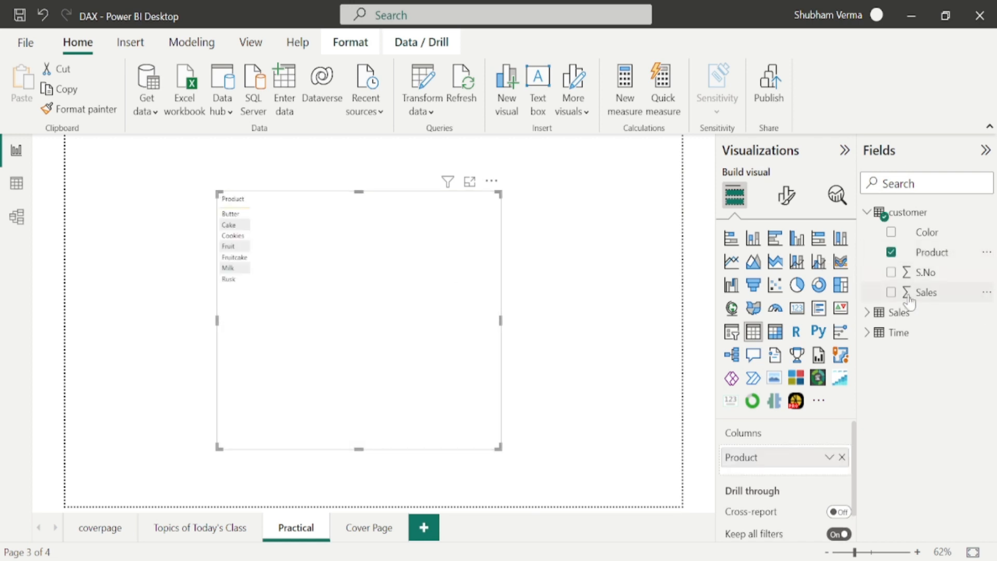
left_click_drag(923, 292, 360, 227)
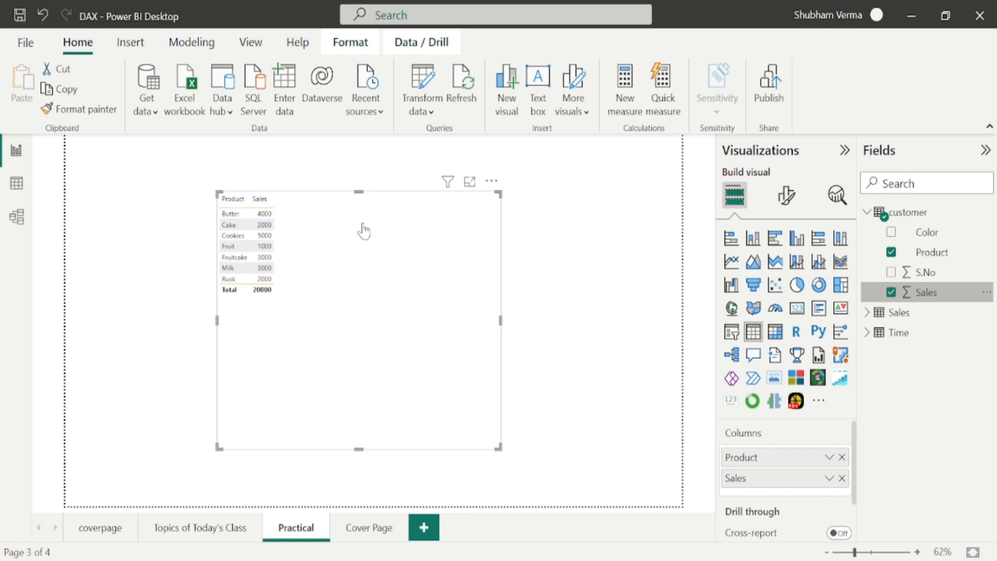
left_click_drag(400, 296, 351, 275)
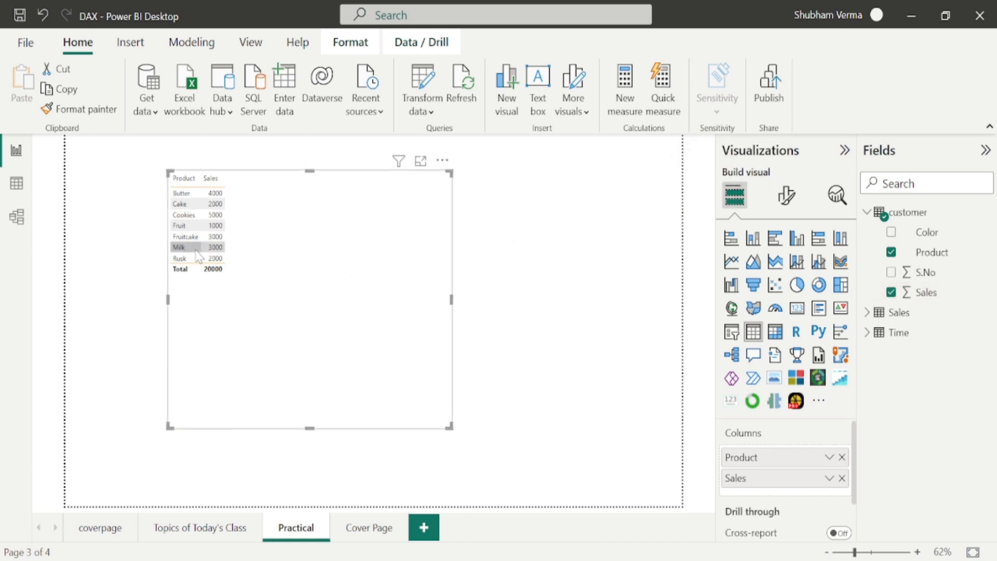
Increase the font size of the table's column headers in the visual formatting options.
left_click(786, 196)
scroll(742, 395, "down", 3)
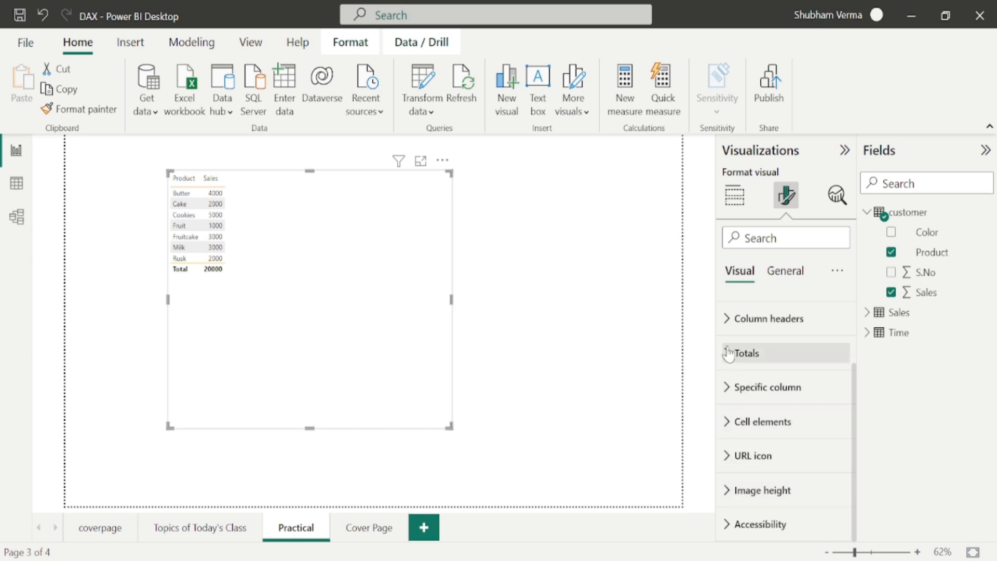
left_click(728, 319)
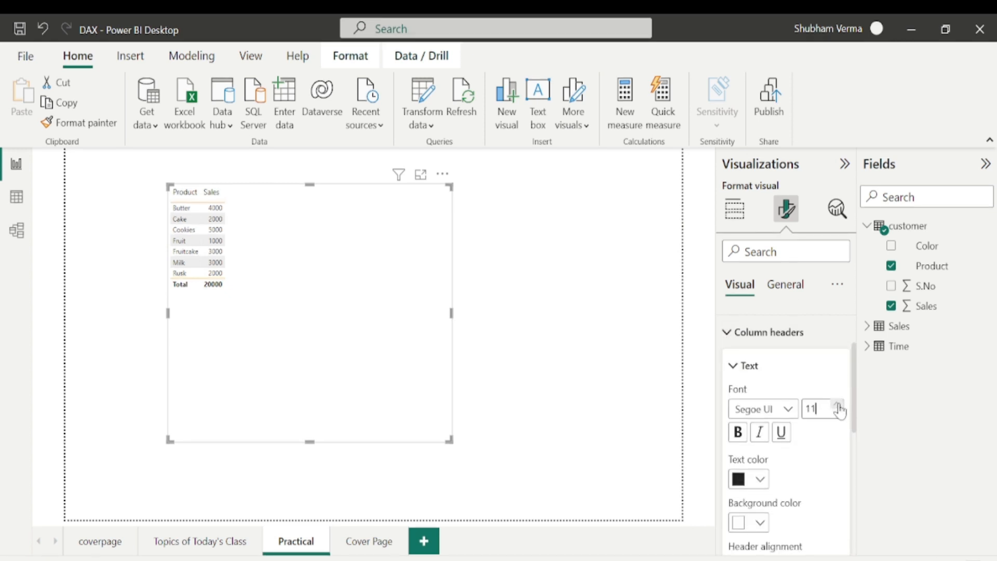
left_click(840, 405)
left_click(840, 406)
left_click(840, 406)
left_click(840, 406)
left_click(727, 336)
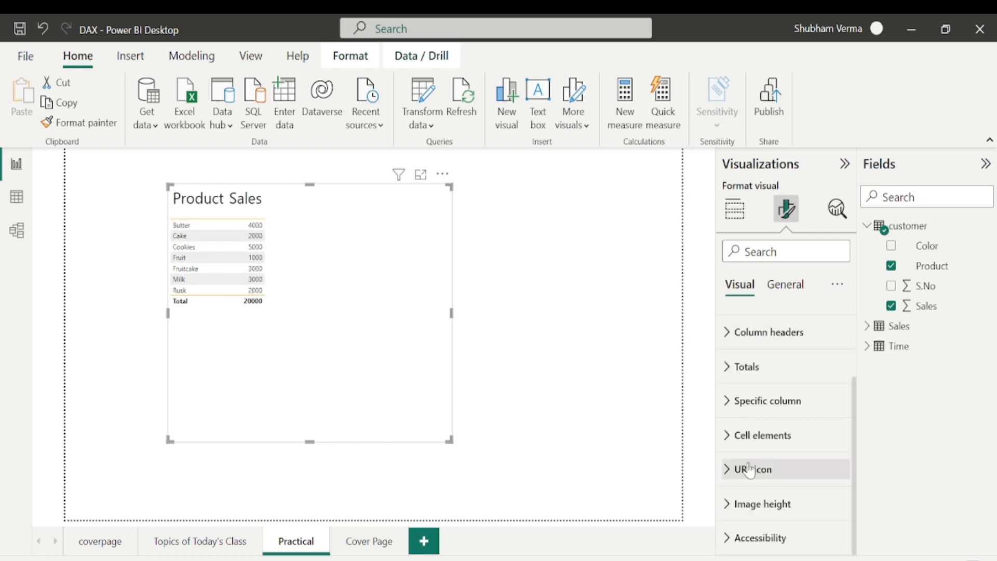
Increase the font size of the table's values.
scroll(737, 457, "up", 3)
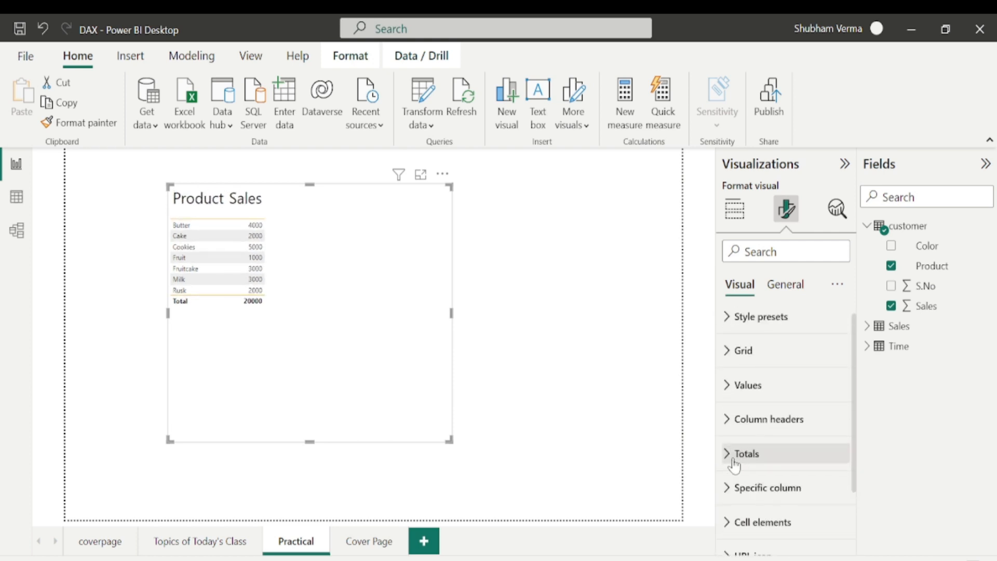
left_click(729, 394)
left_click(836, 466)
left_click(837, 466)
left_click(837, 466)
left_click(836, 465)
left_click(837, 465)
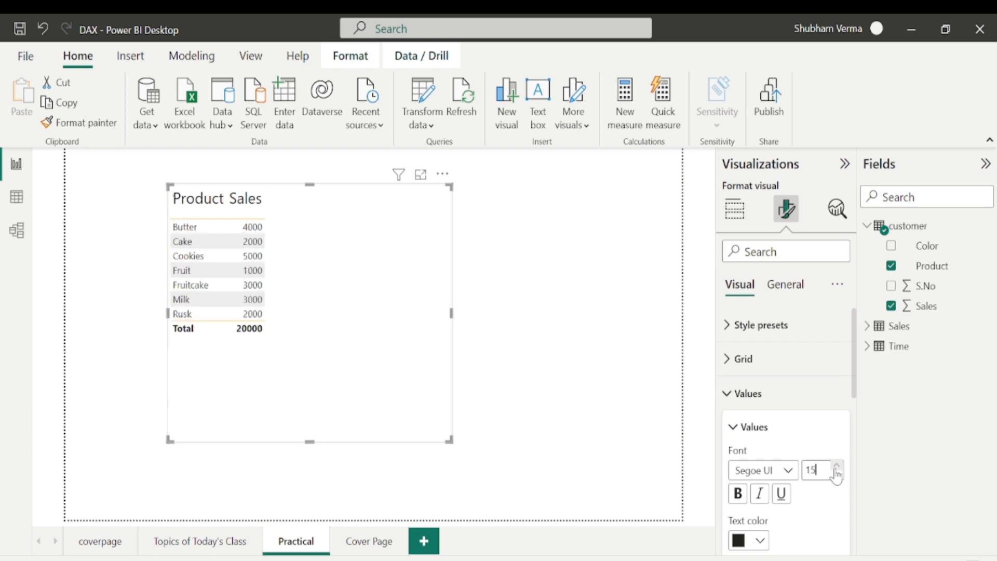
left_click(836, 466)
left_click(836, 466)
left_click(836, 466)
left_click(837, 466)
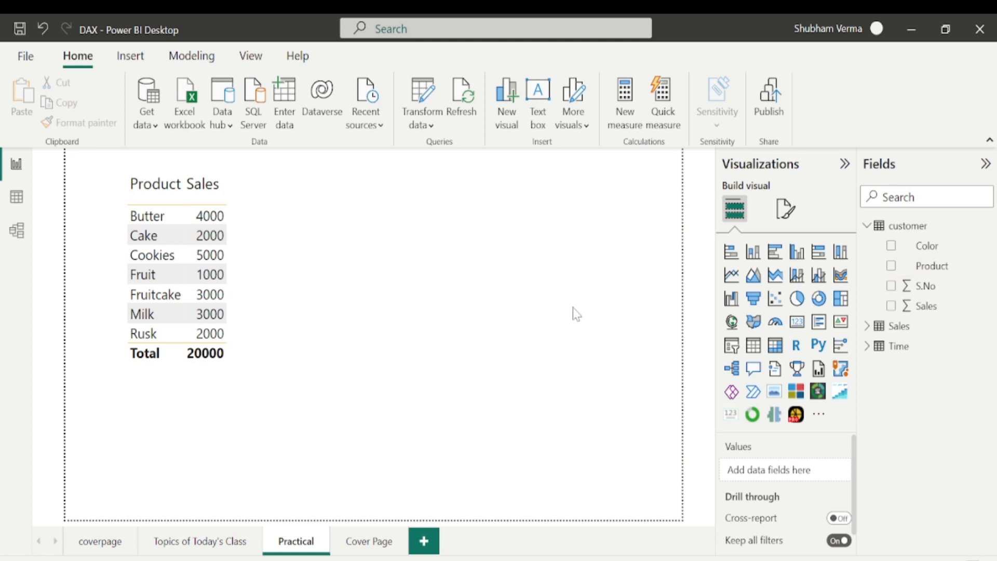
Create a new measure in the customer table starting Index = CALCULATE(SUM(customer[Sales]),.
left_click(986, 265)
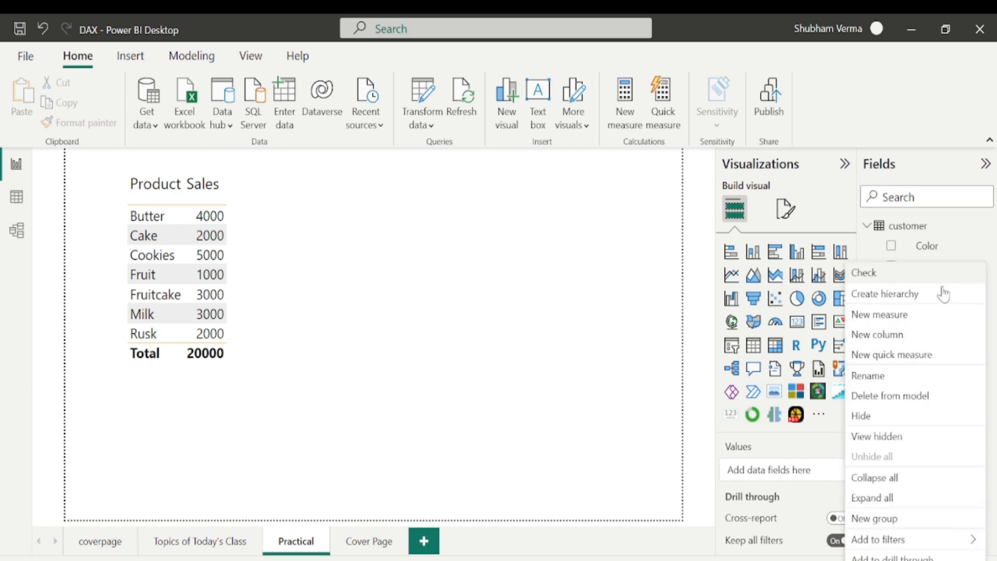
left_click(884, 314)
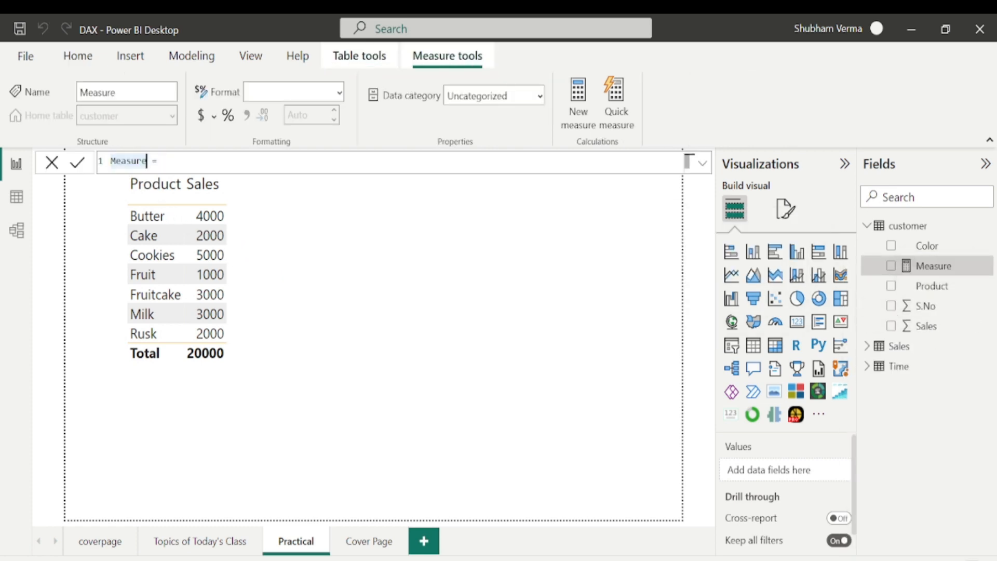
type("Index")
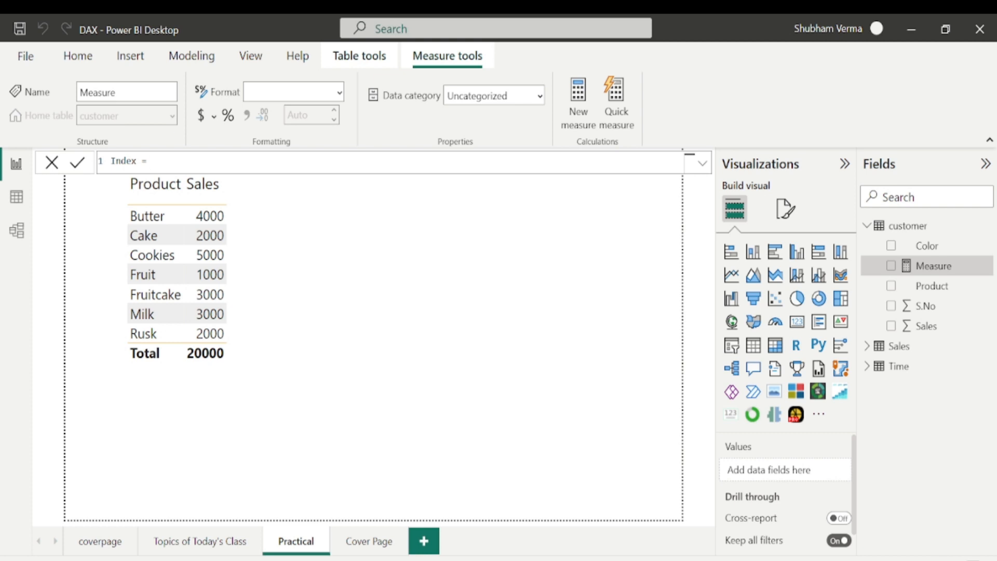
type("calculate")
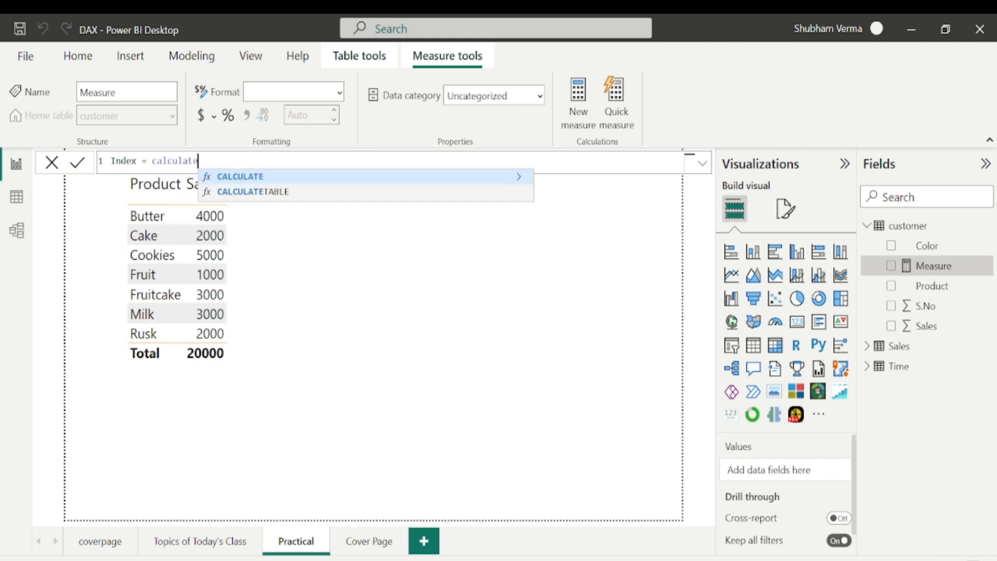
key("Tab")
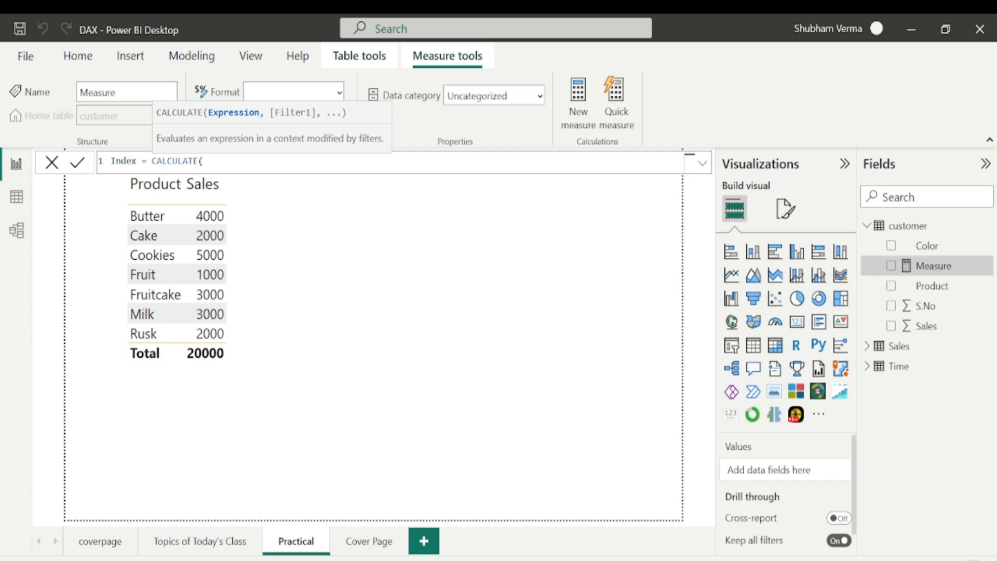
type("sum")
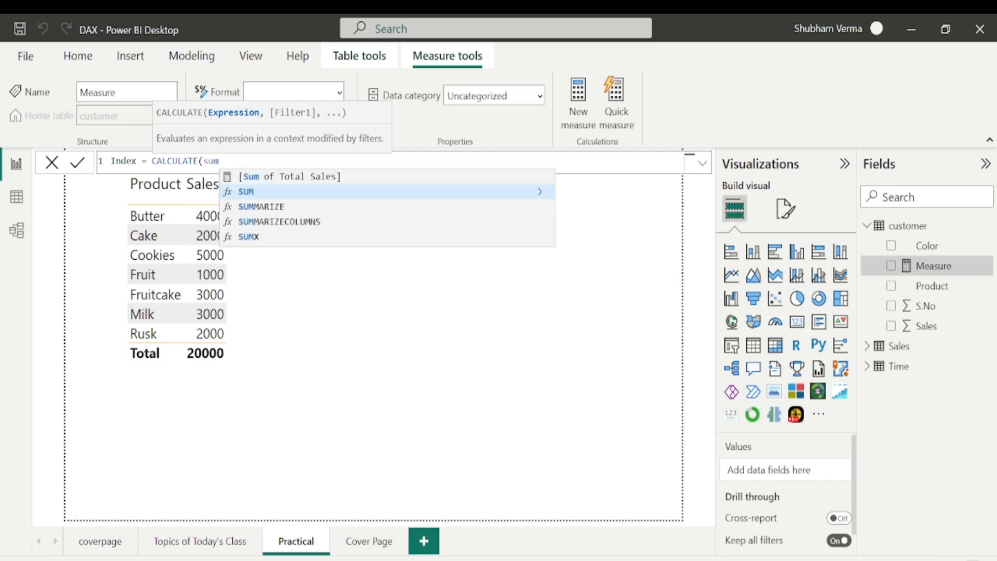
key("Tab")
type("sale")
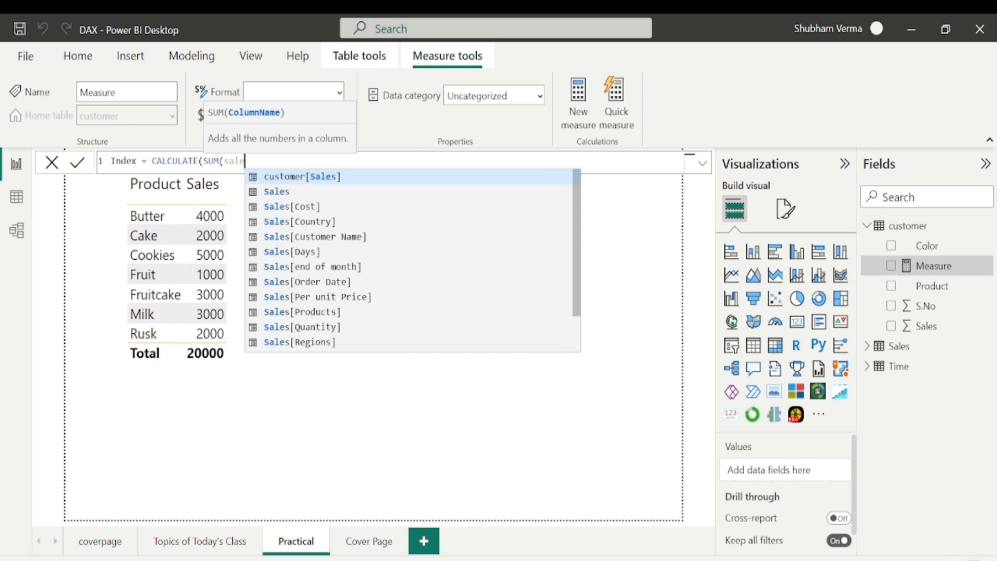
key("Tab")
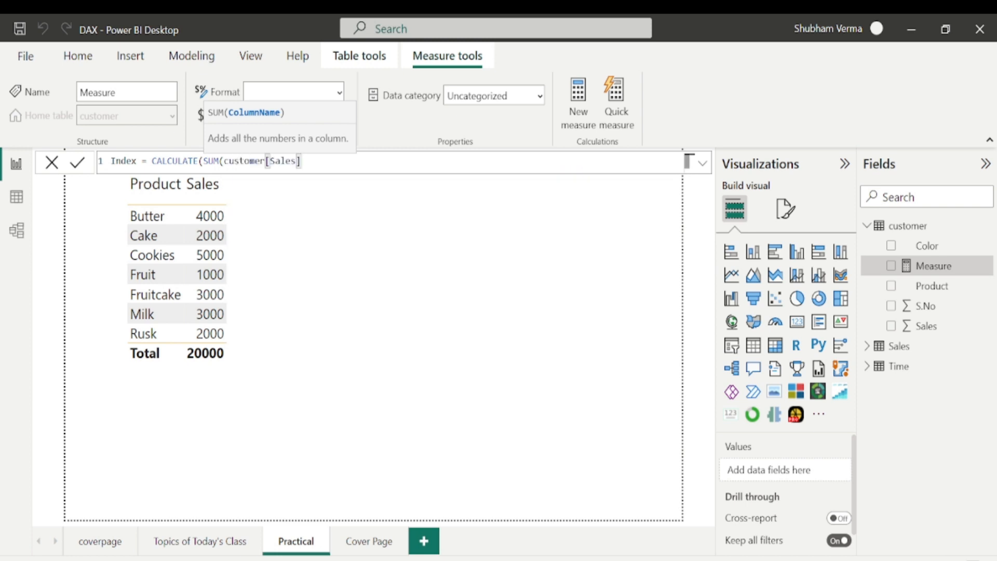
type("),")
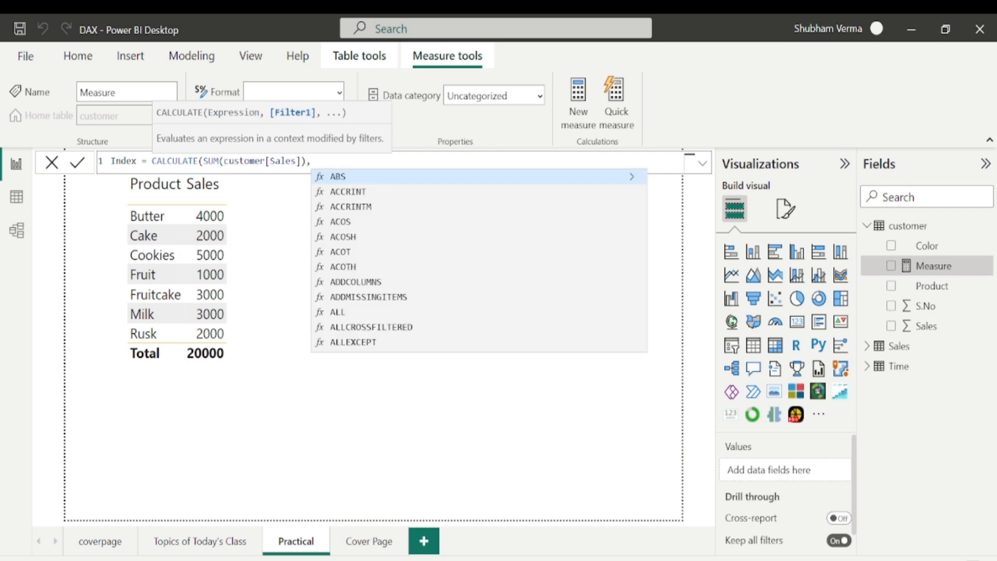
type("index")
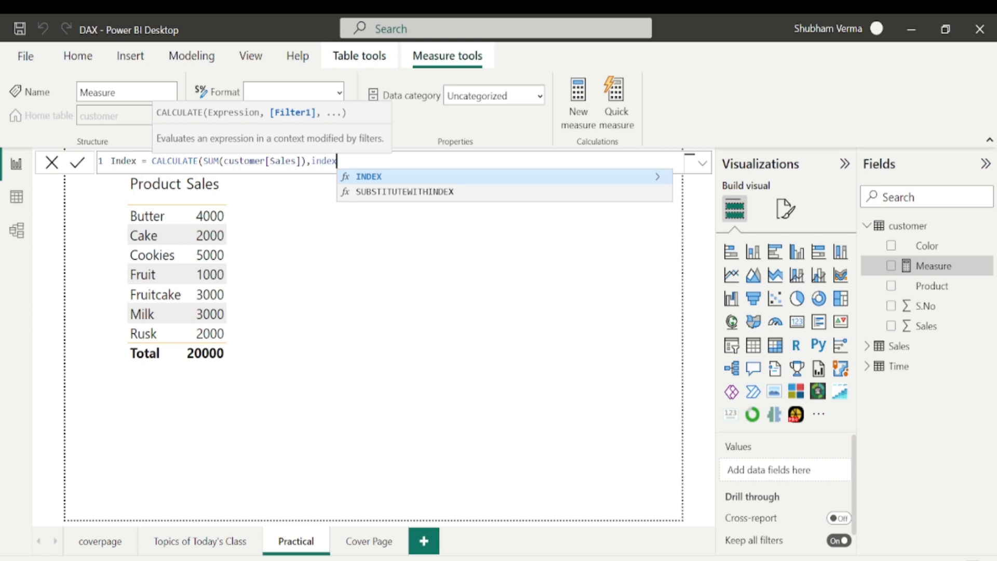
Complete the measure with filter INDEX(3,ALL(customer[Product]),ORDERBY(customer[Product],ASC)) and commit it.
key("Tab")
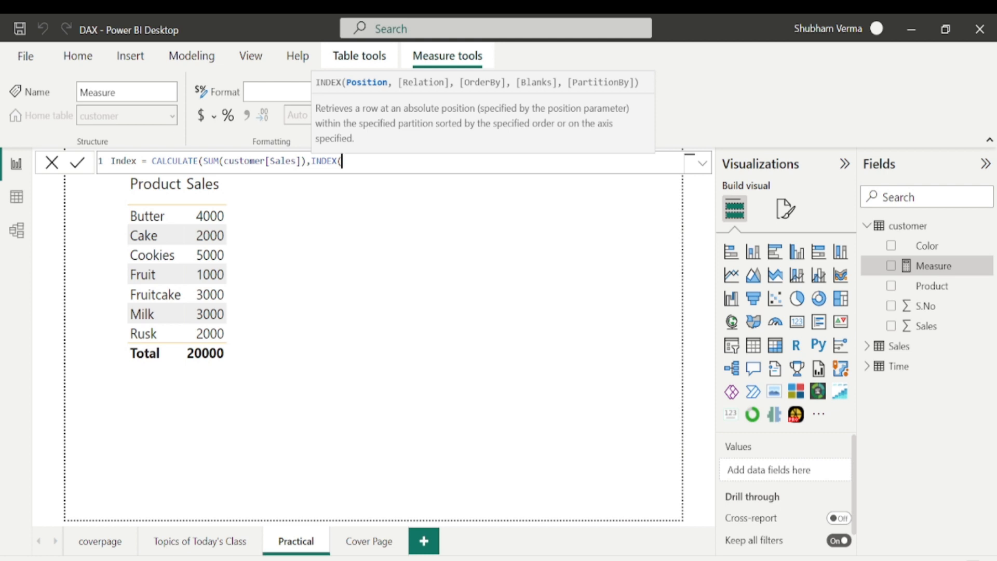
type("1")
type(",")
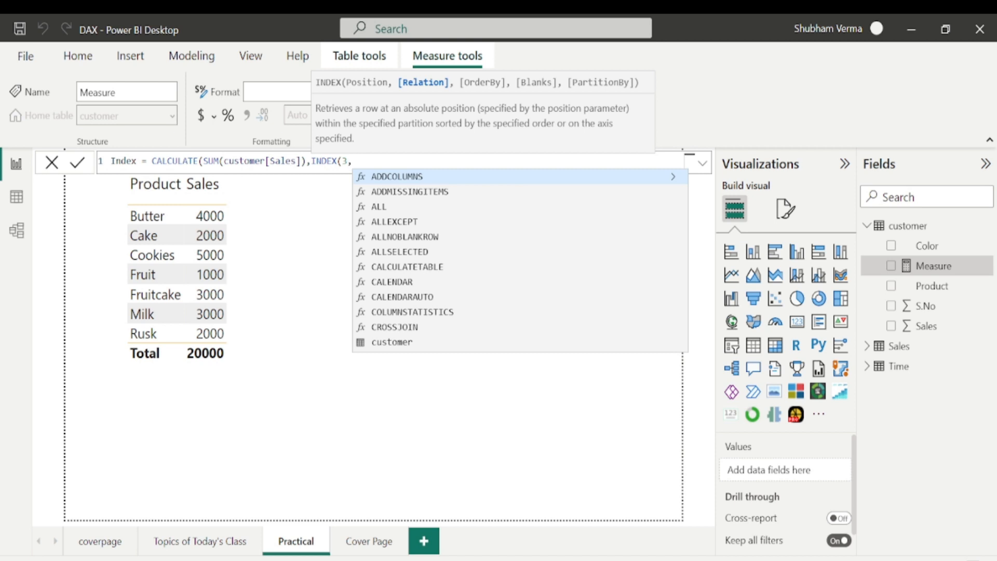
type("ALL(")
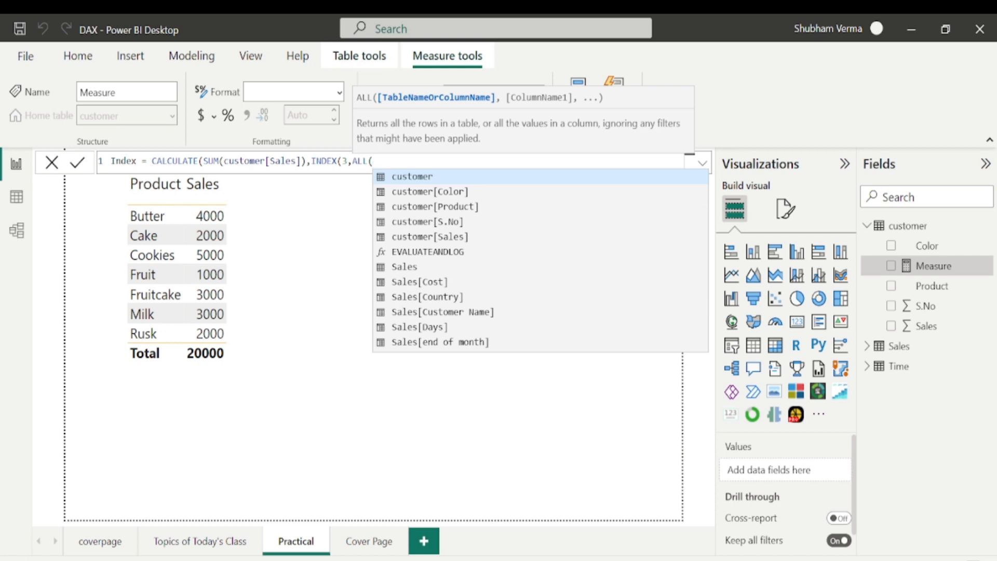
type("pr")
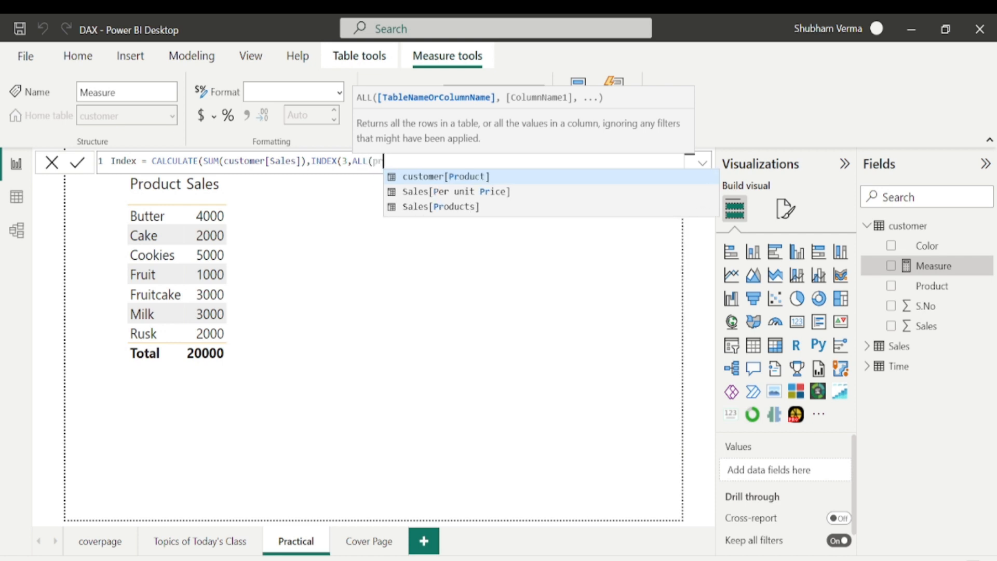
key("Tab")
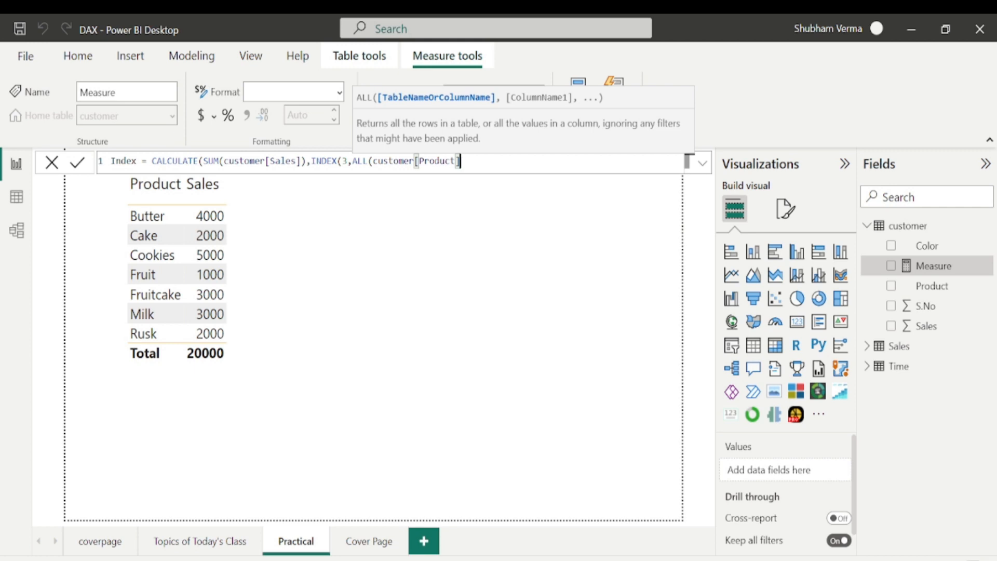
type("),")
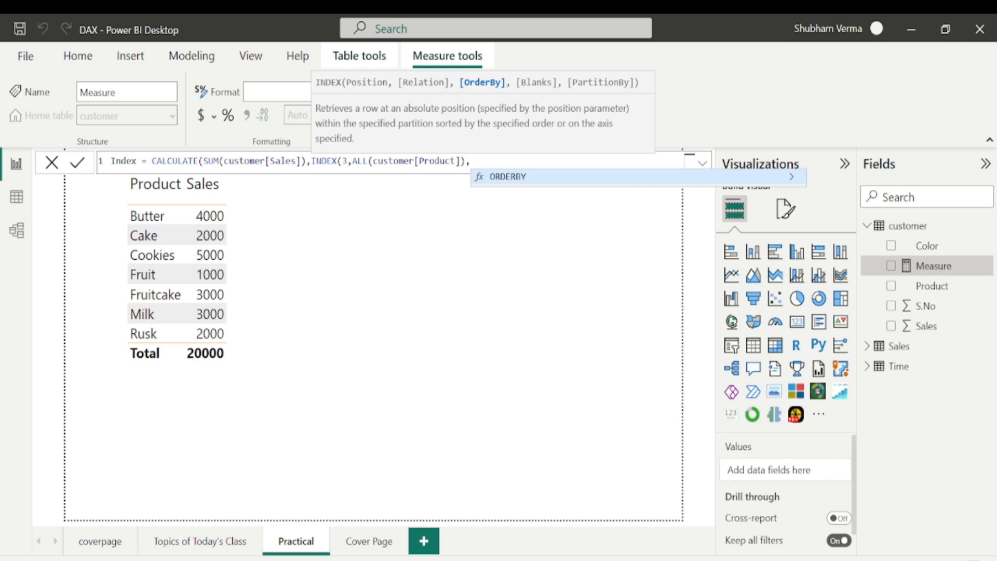
key("Tab")
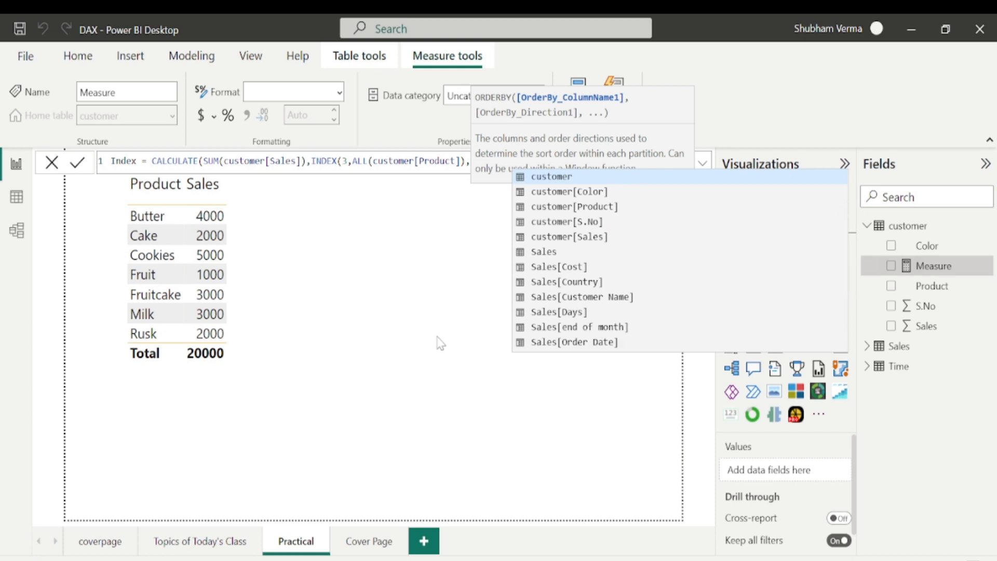
type("prod")
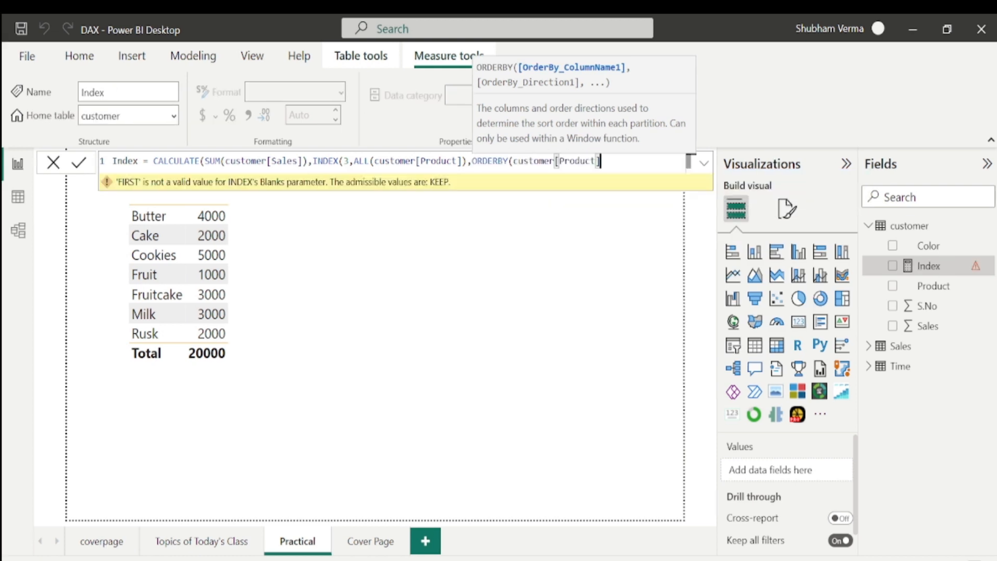
type(",")
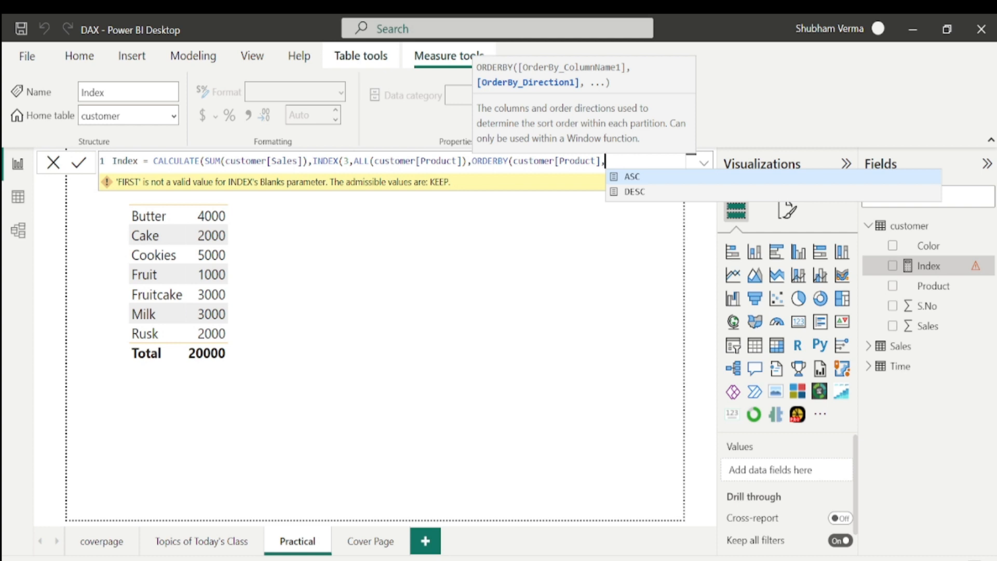
type("ASC")
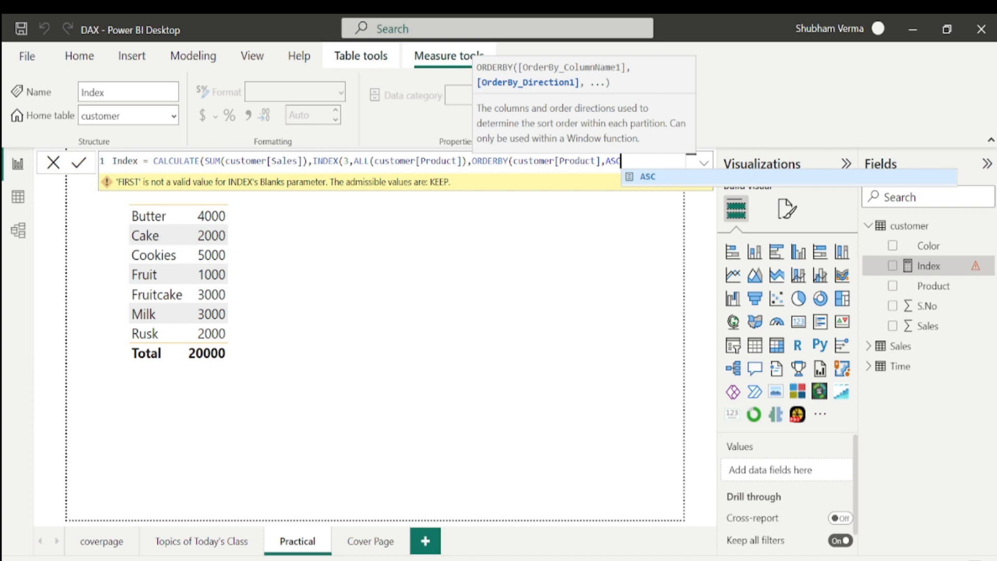
type("))")
key("Return")
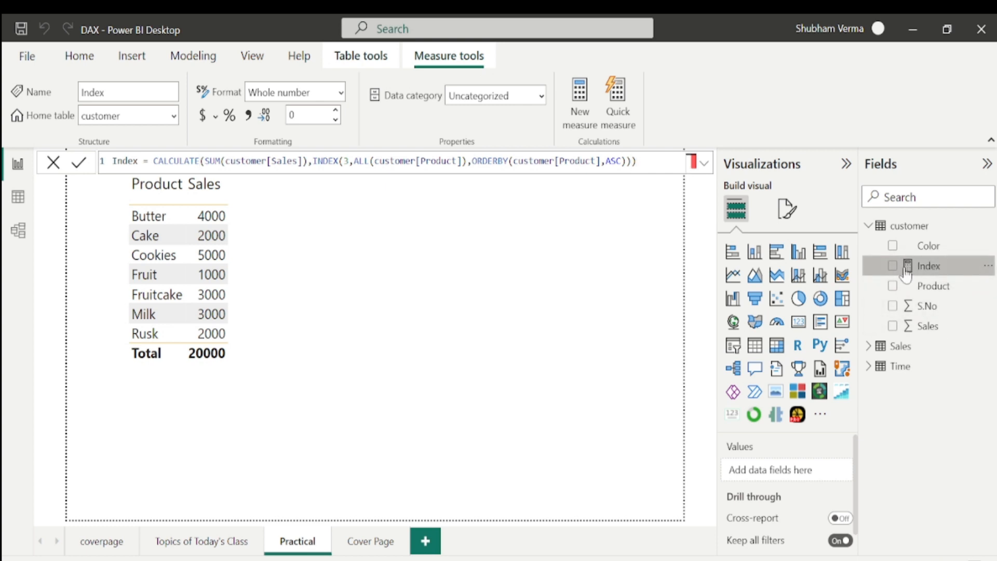
Add the Index measure to the table visual and select the measure to show its formula.
left_click_drag(930, 272, 275, 242)
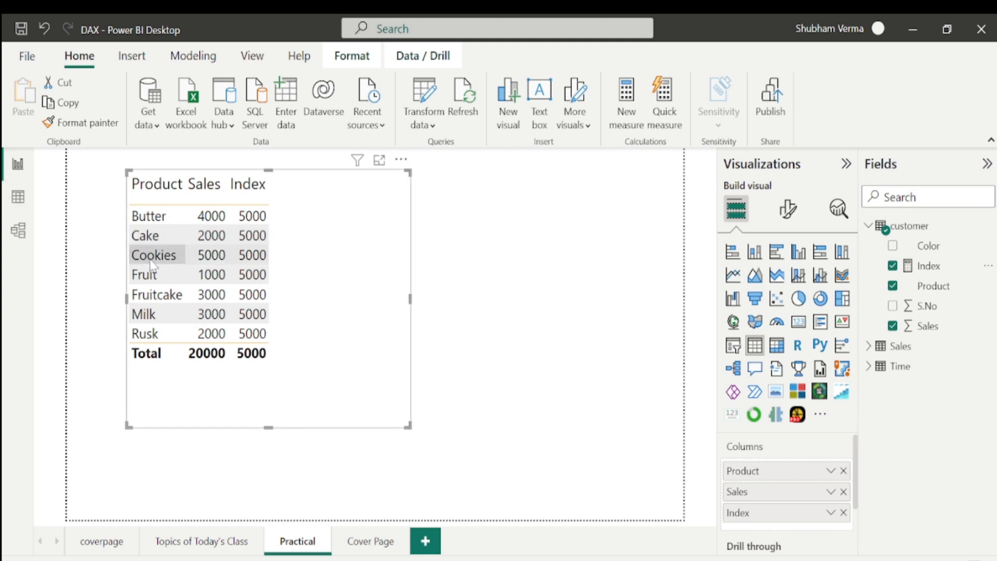
left_click(928, 265)
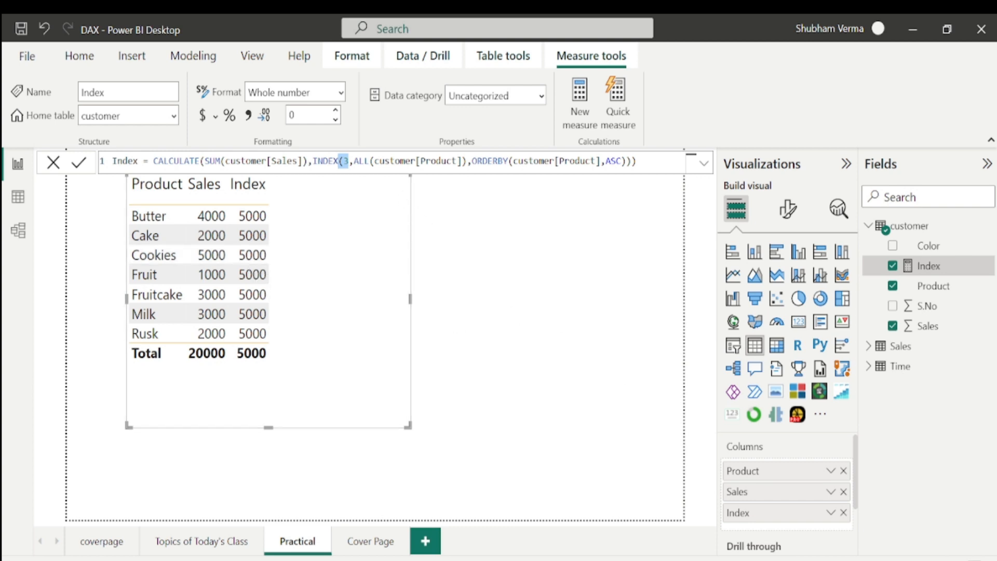
Change the INDEX position argument from 3 to 1 and commit the measure.
key("Right")
key("Delete")
type("1")
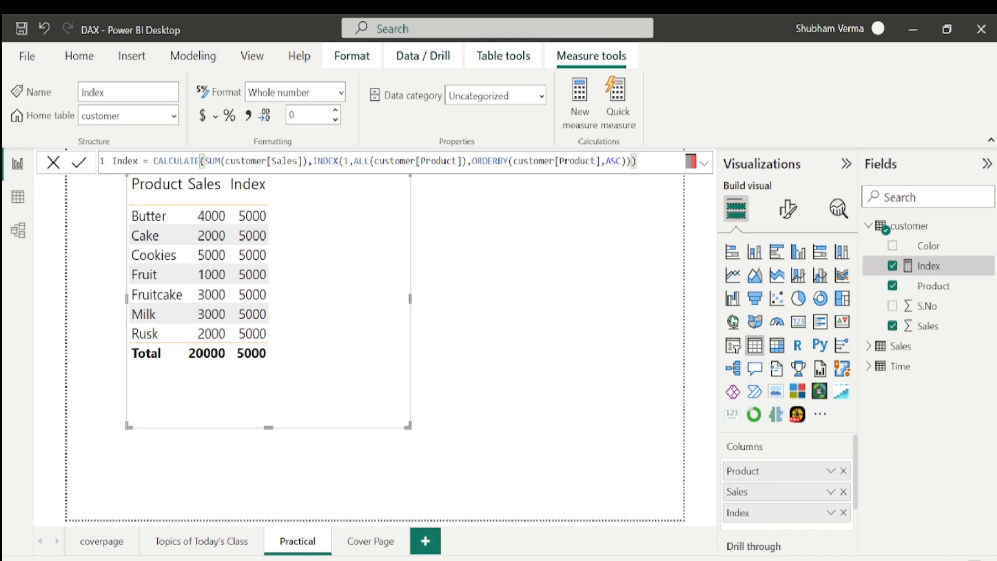
type(")")
key("Return")
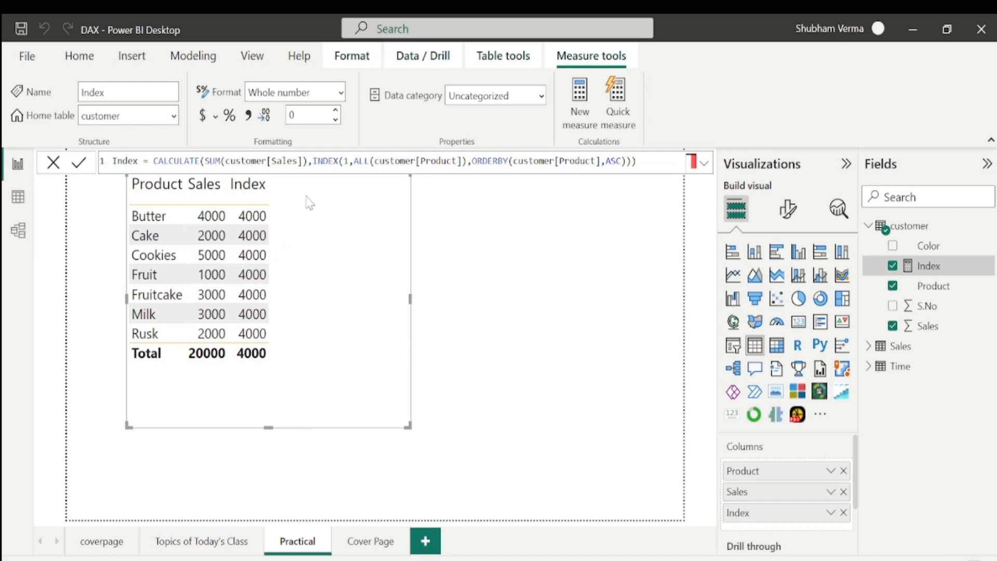
Set the INDEX position argument to 2 and commit the measure.
left_click(343, 162)
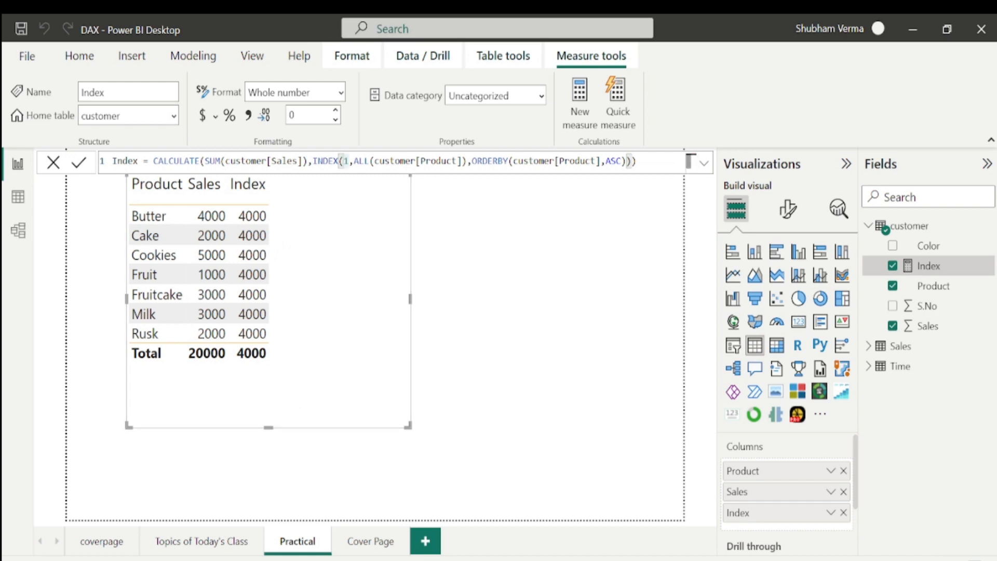
key("Right")
key("BackSpace")
type("2")
left_click(637, 162)
key("Return")
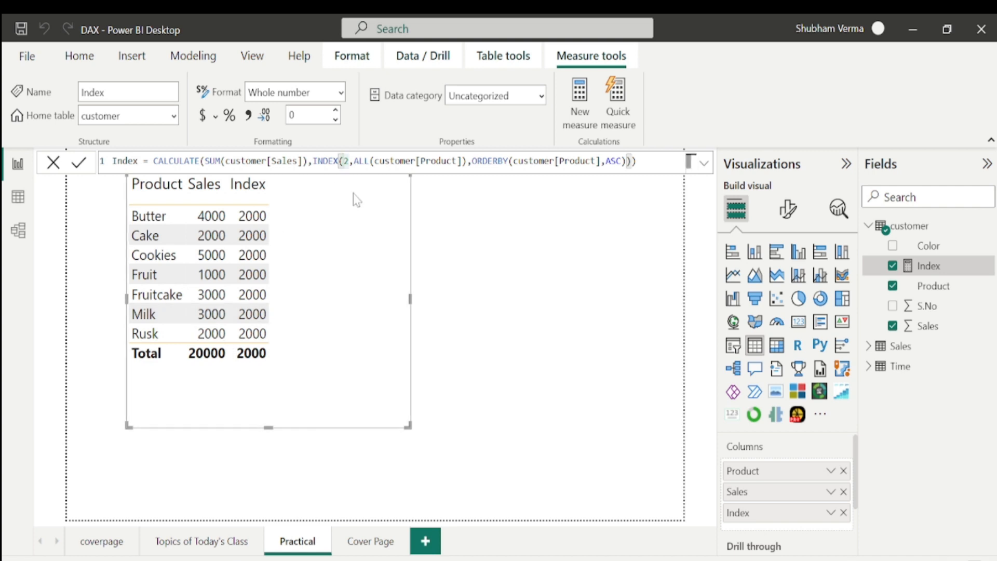
Try negative INDEX positions, committing the measure with -2 and then with -4.
type("-")
key("Return")
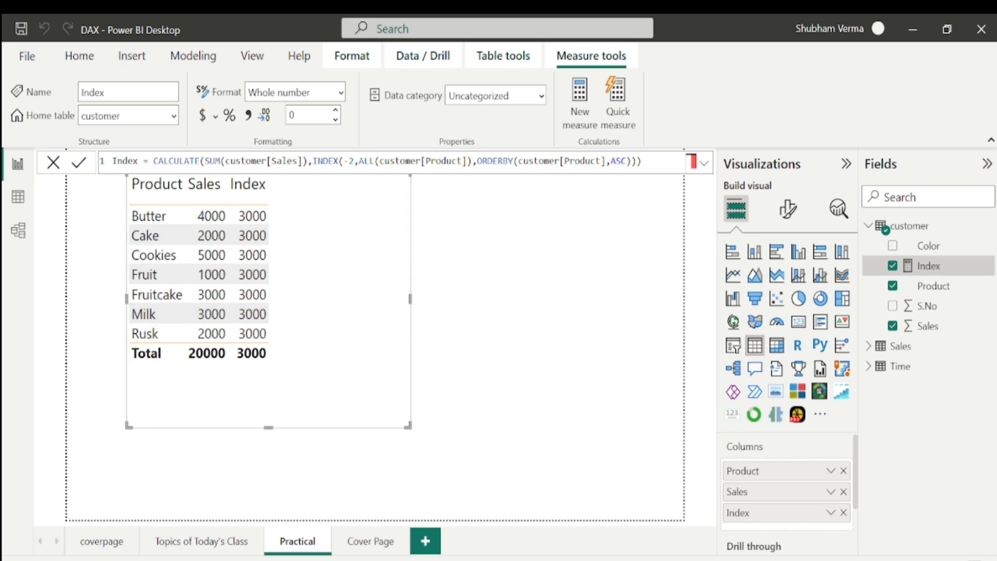
left_click(353, 162)
key("BackSpace")
type("4")
key("Return")
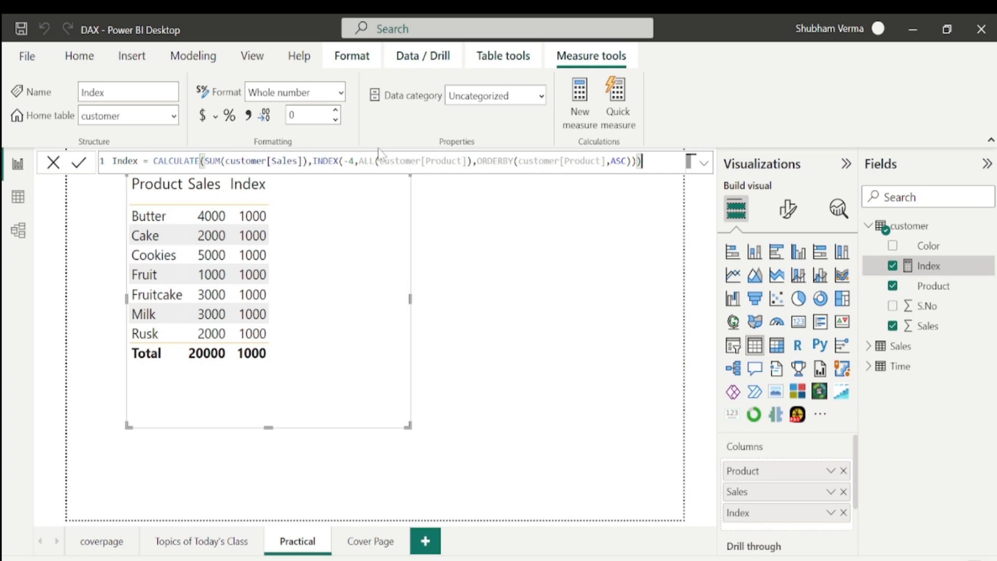
Set the INDEX position back to 1, switch the ORDERBY direction from ASC to DESC, and commit.
left_click(353, 161)
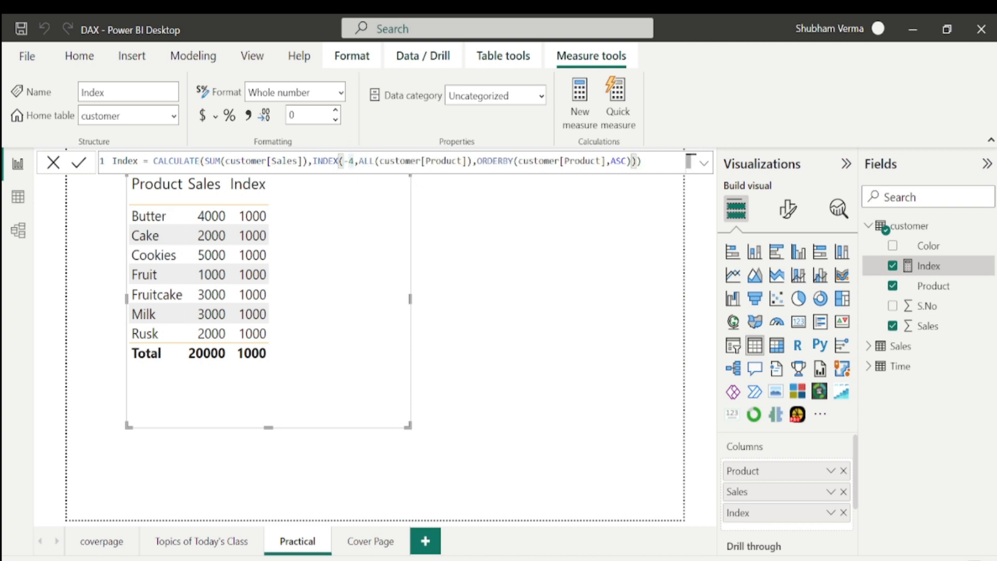
key("BackSpace")
key("BackSpace")
type("1")
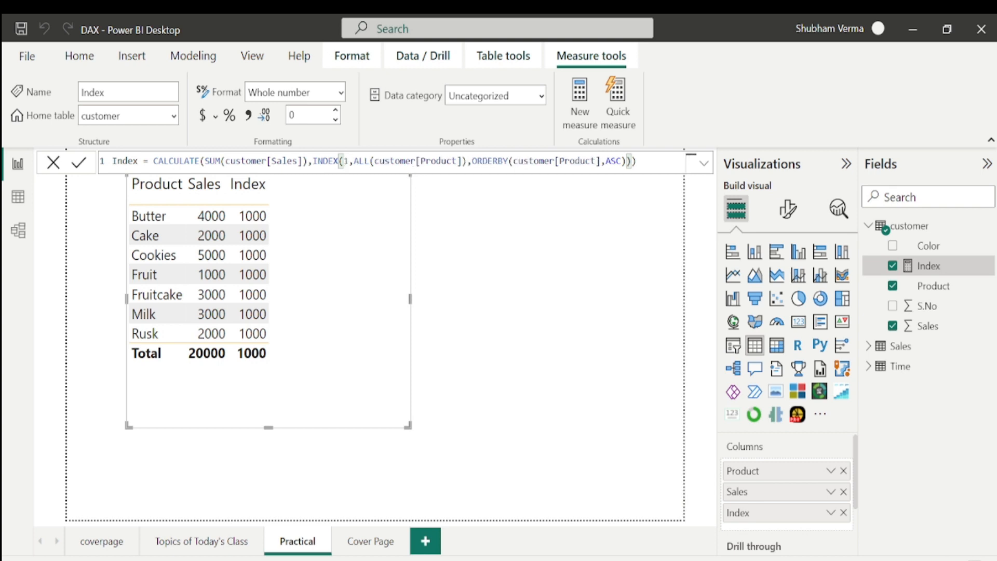
left_click(621, 161)
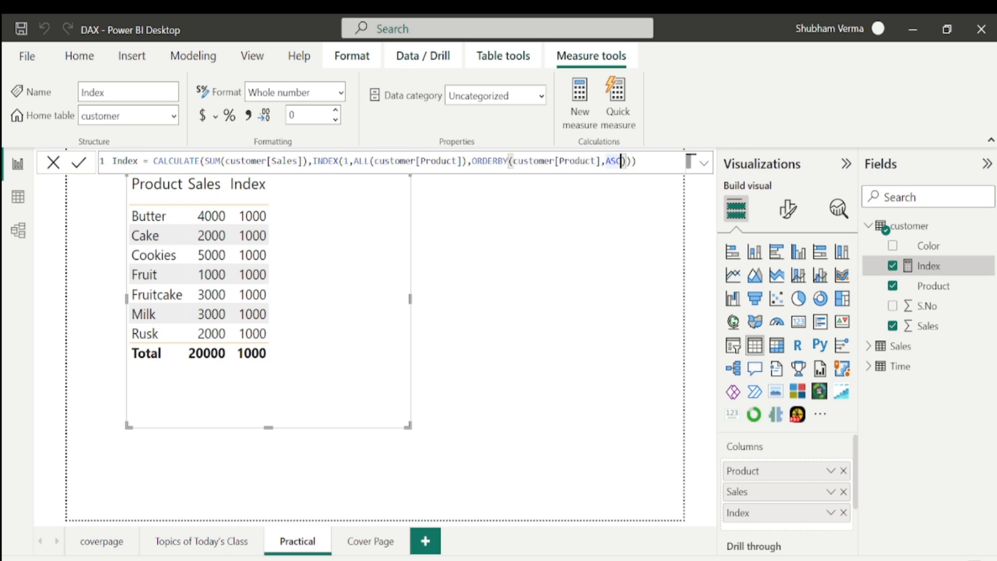
key("BackSpace")
key("BackSpace")
key("BackSpace")
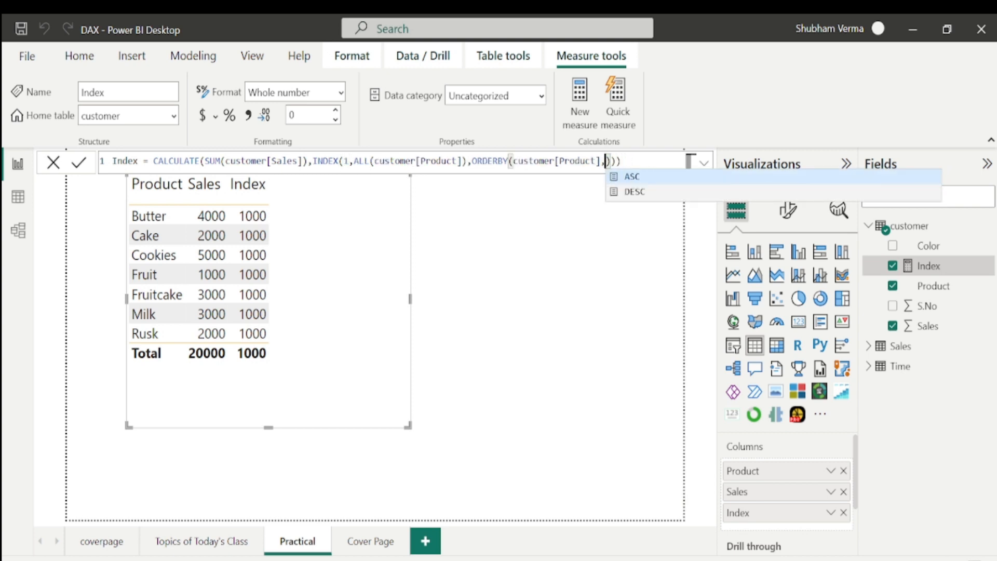
key("Down")
key("Tab")
key("Return")
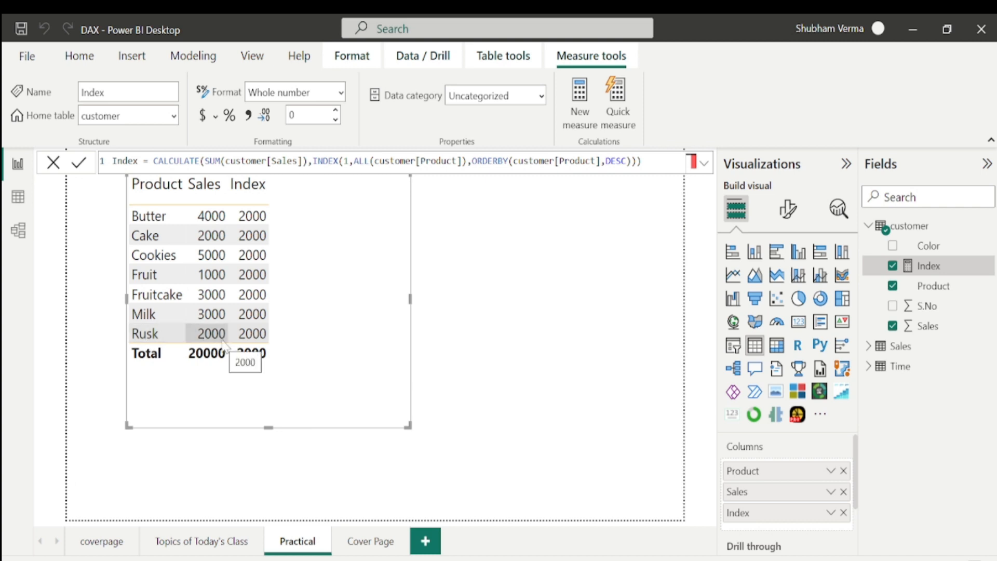
Deselect the visual and view the Topics of Today's Class page before returning to the Practical page.
left_click(560, 458)
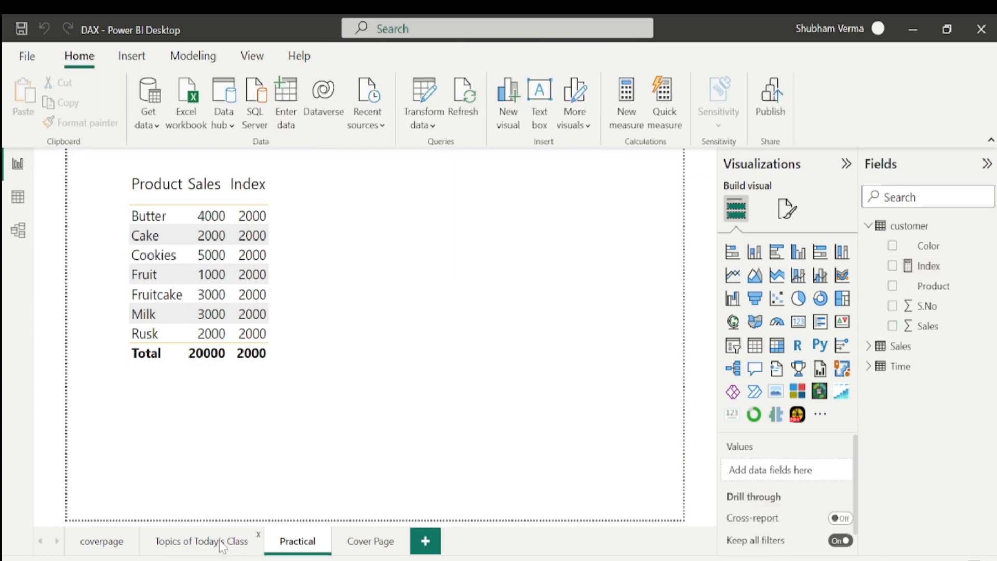
left_click(223, 541)
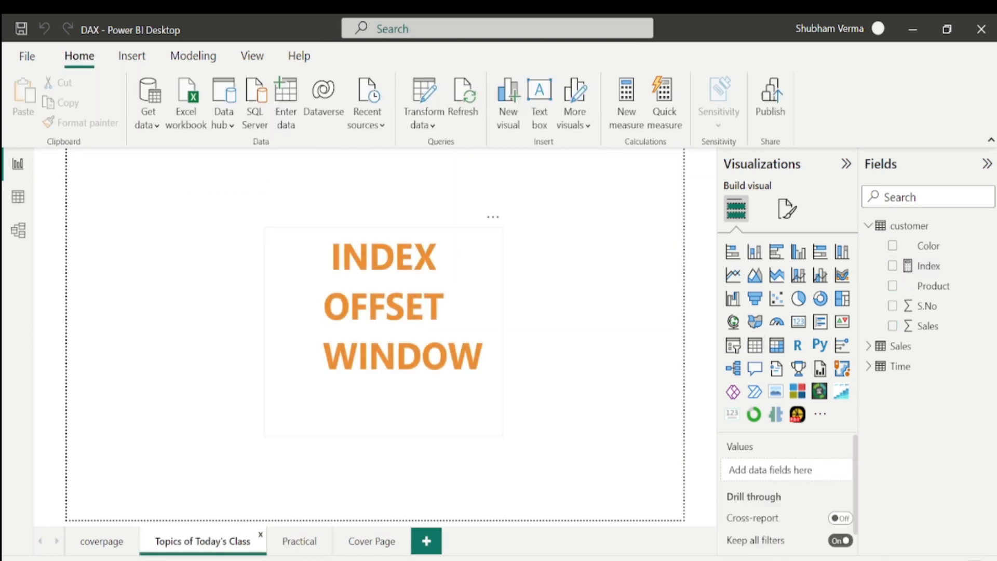
left_click(307, 540)
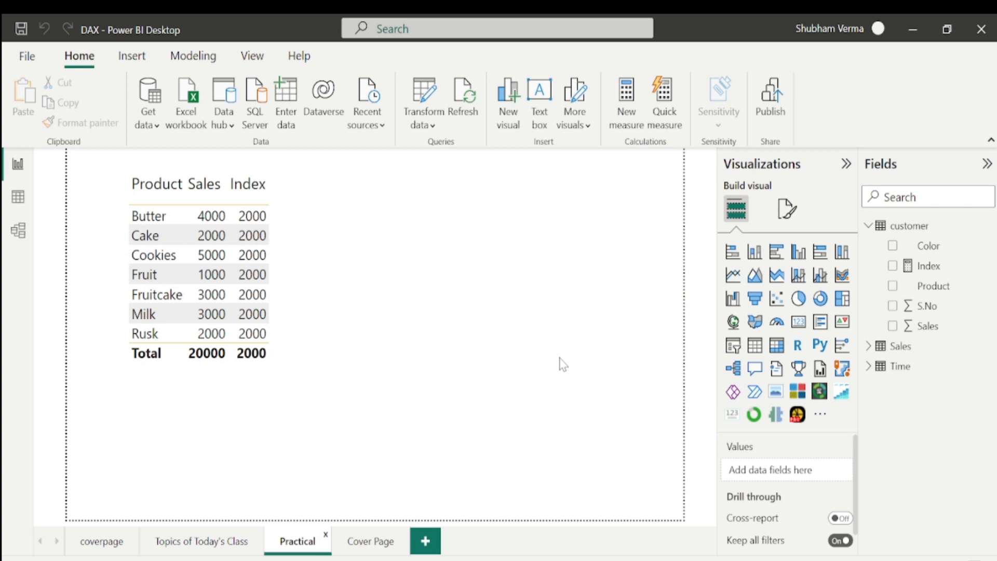
Create a new measure in the customer table starting offset =CALCULATE(SUM(customer[Sales]),.
left_click(986, 266)
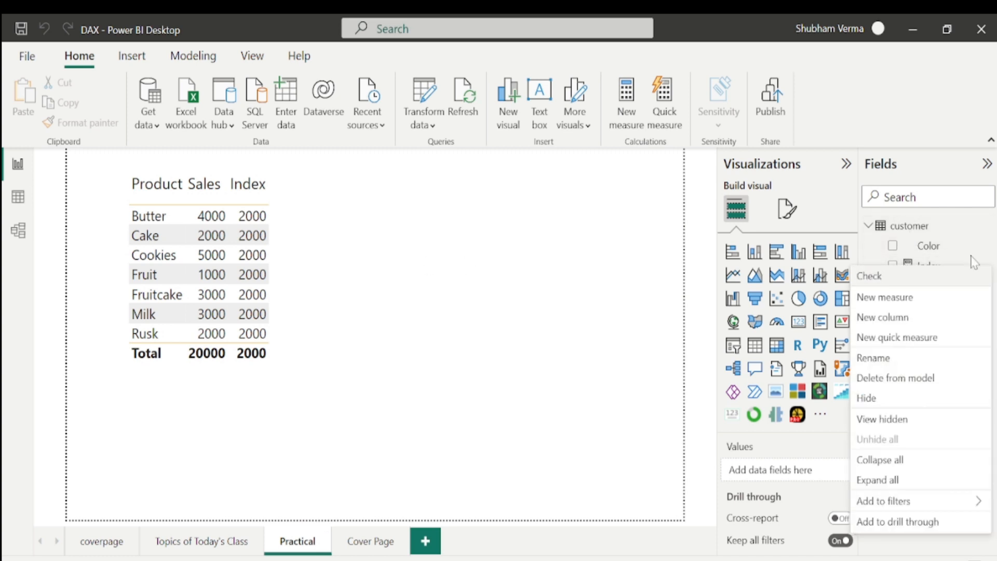
left_click(905, 299)
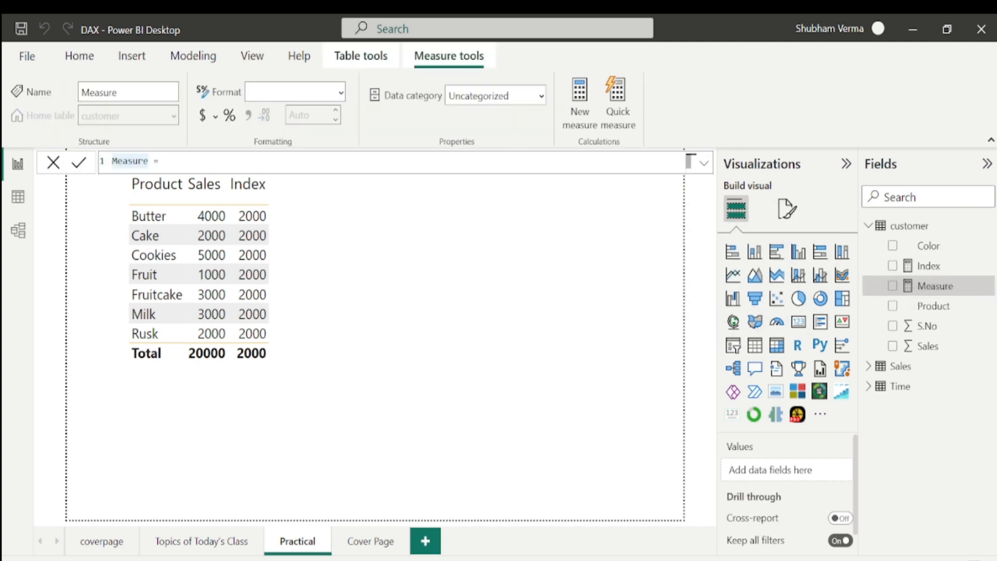
key("BackSpace")
key("BackSpace")
key("BackSpace")
key("BackSpace")
key("BackSpace")
key("BackSpace")
key("BackSpace")
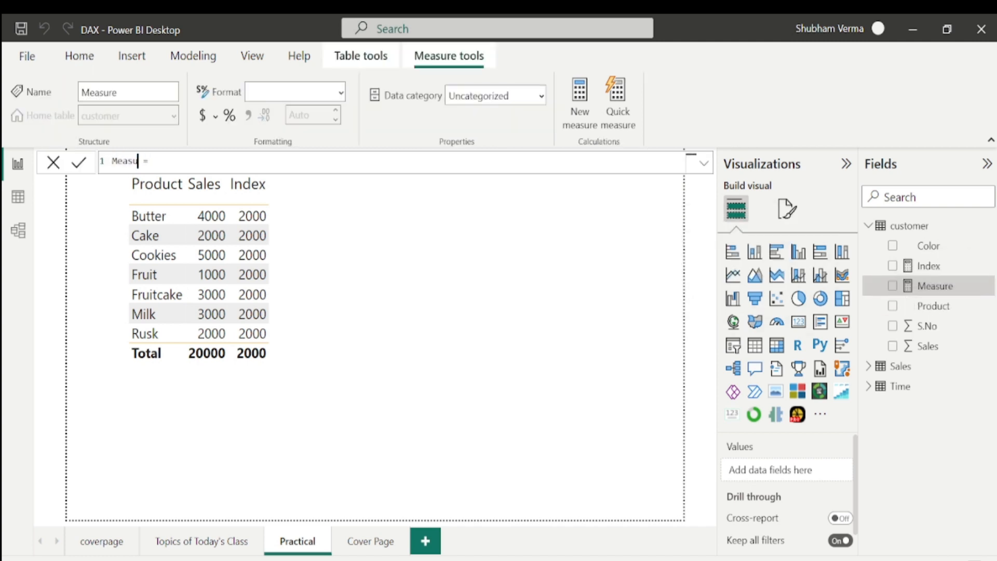
type("offset =CALCULATE(SUM(")
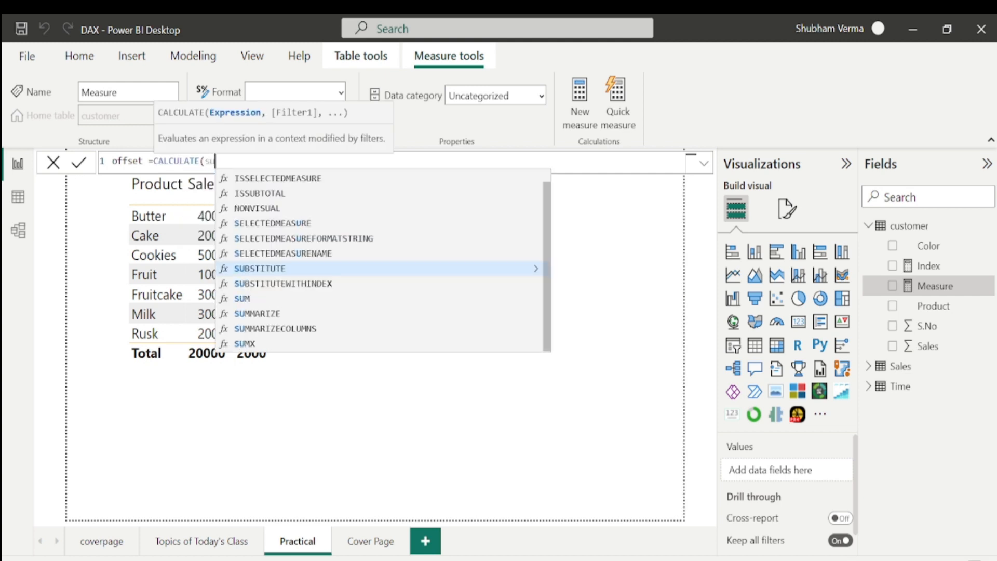
type("sale")
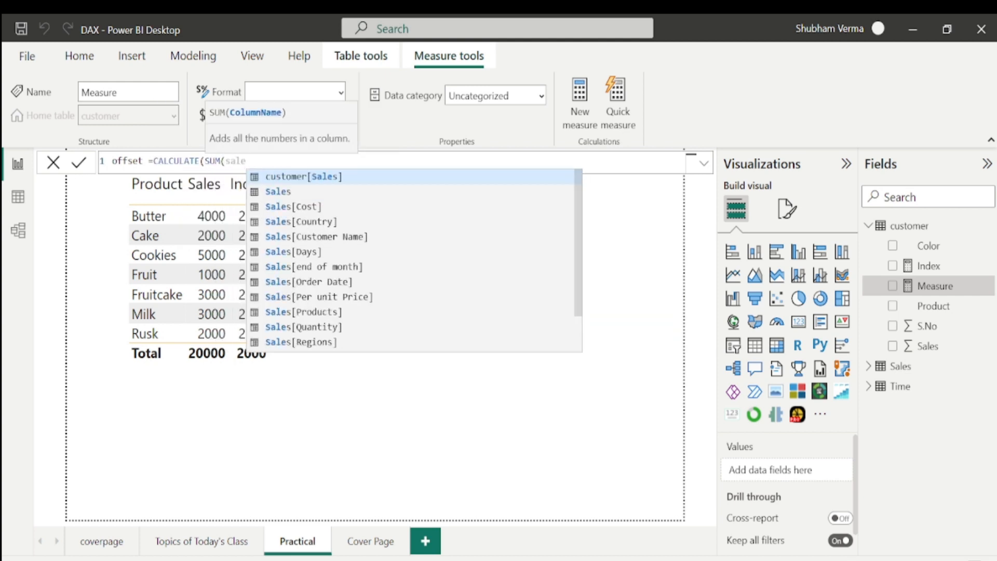
key("Tab")
type("),")
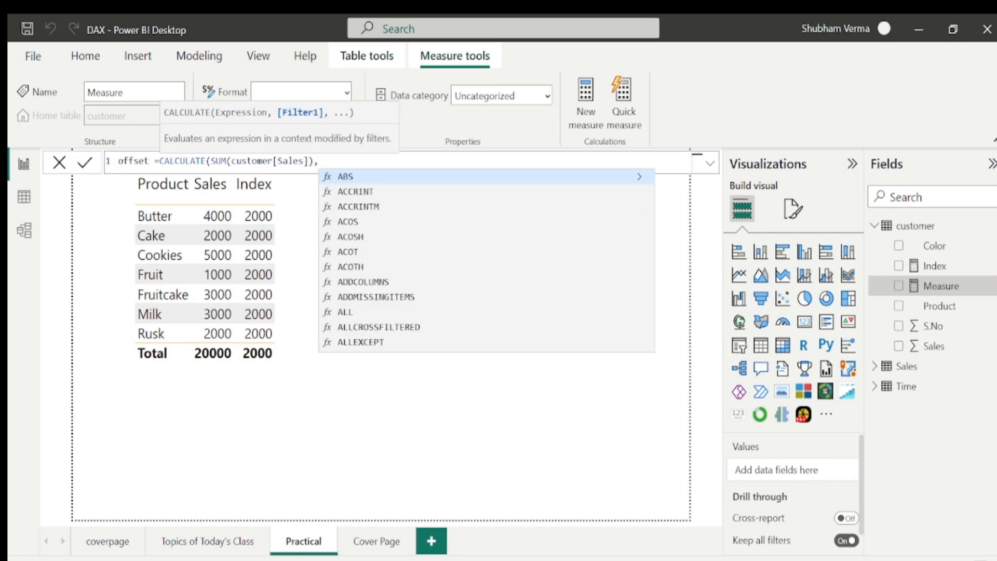
type("off")
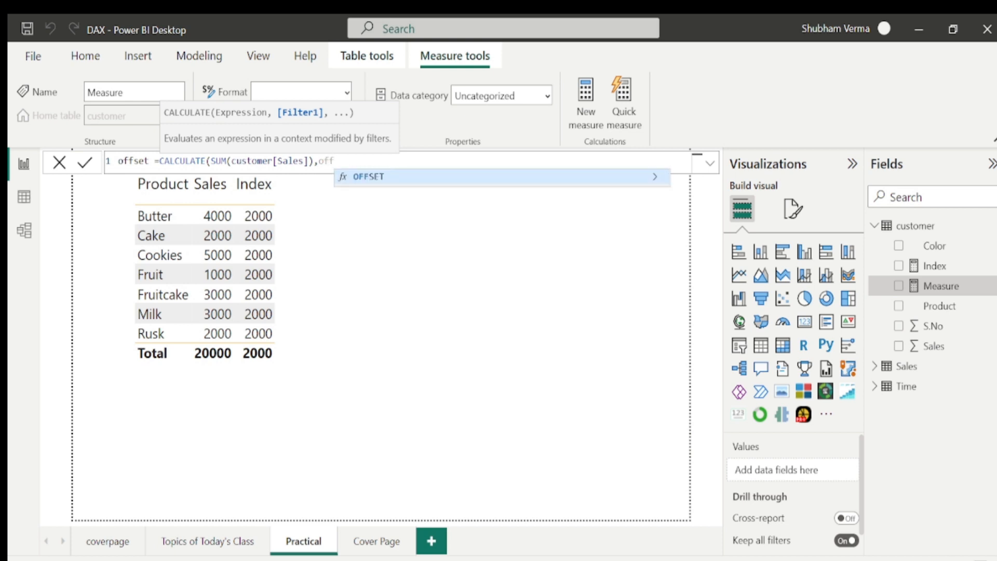
Continue the filter argument with OFFSET(1,ALL(customer[Product]),.
key("Tab")
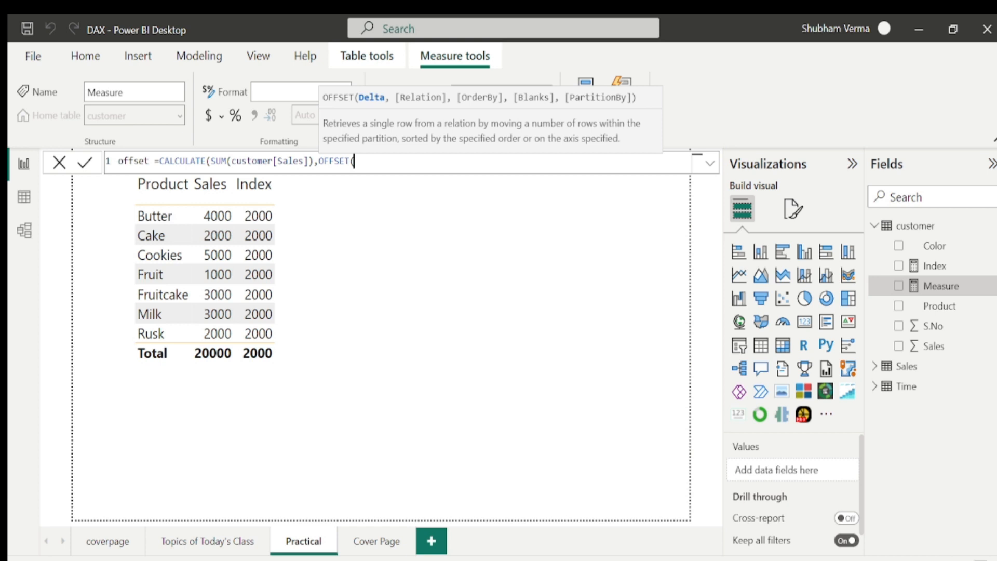
type("1,")
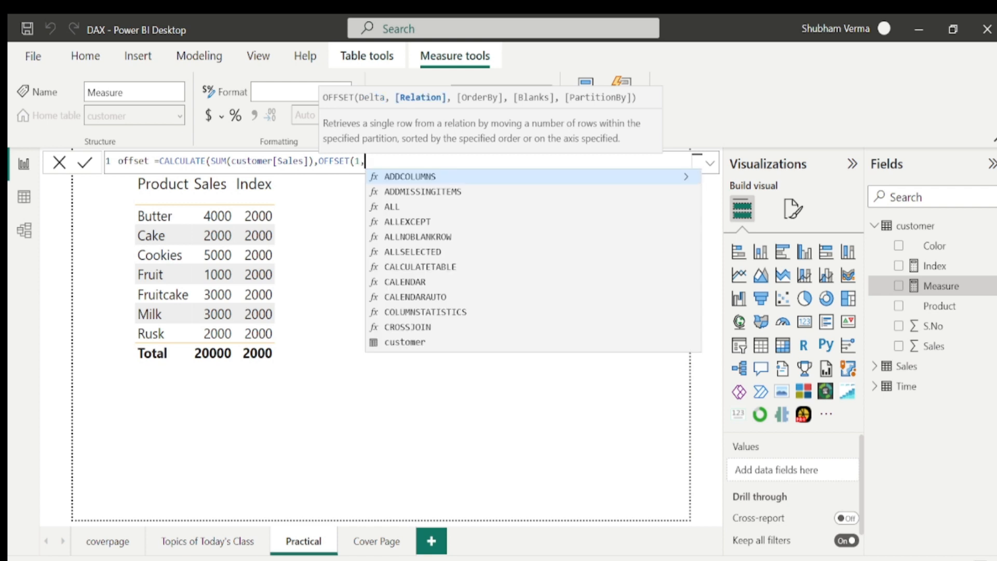
type("alla")
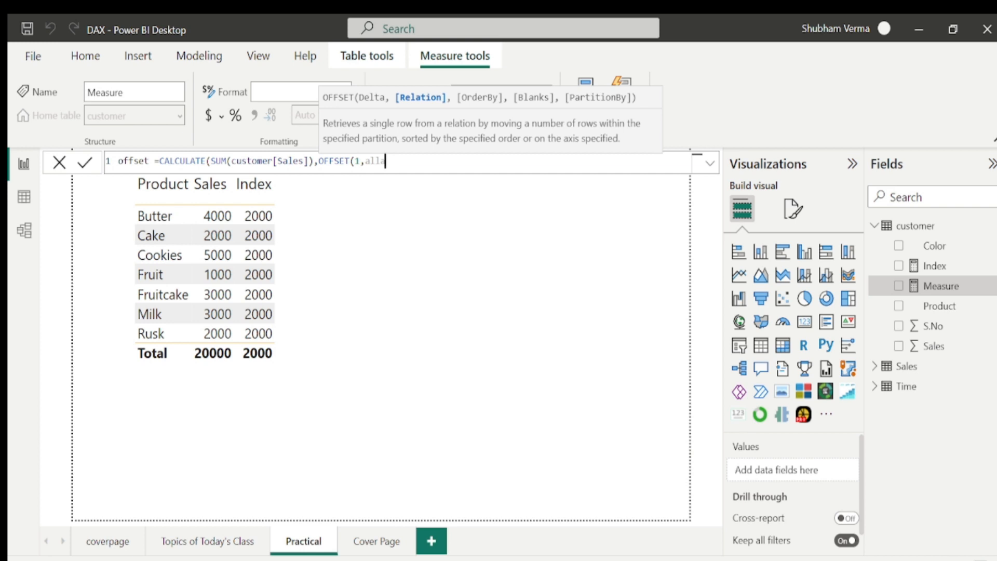
key("BackSpace")
key("Tab")
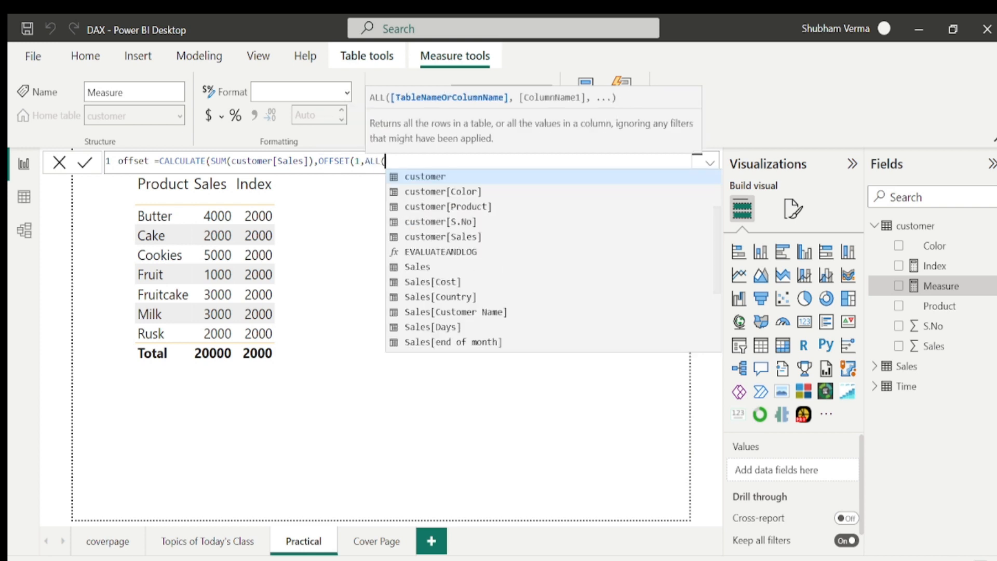
type("pr")
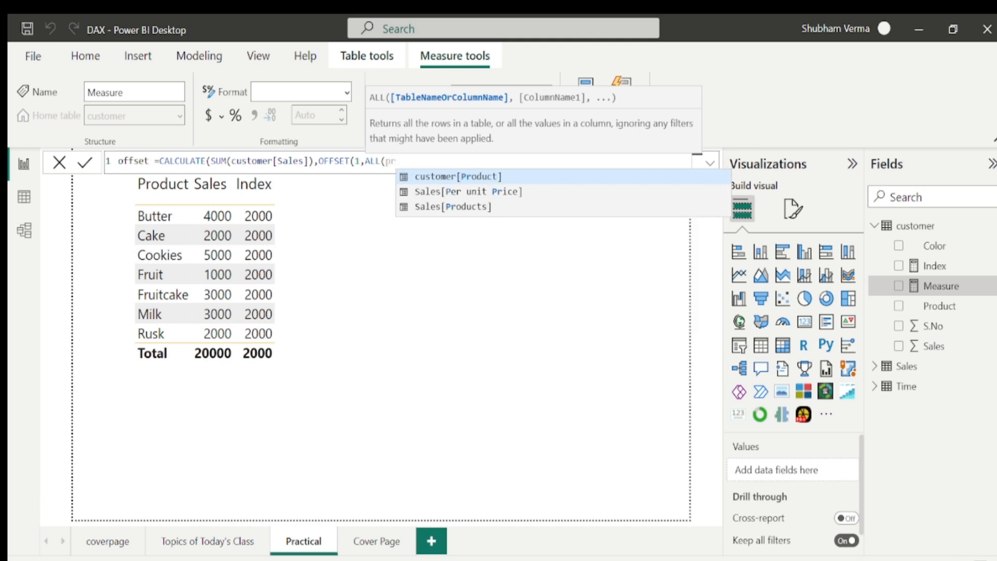
key("Tab")
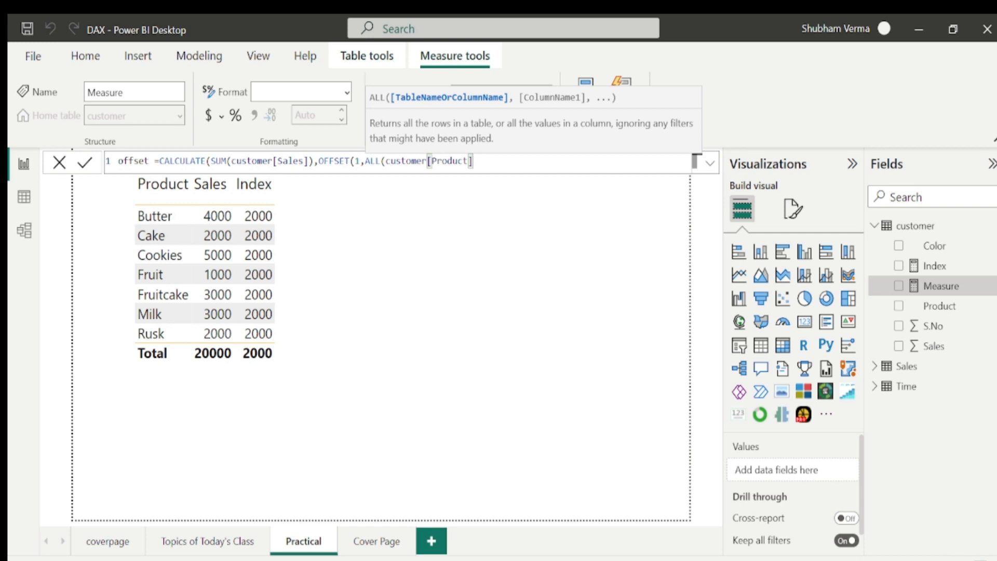
type("),")
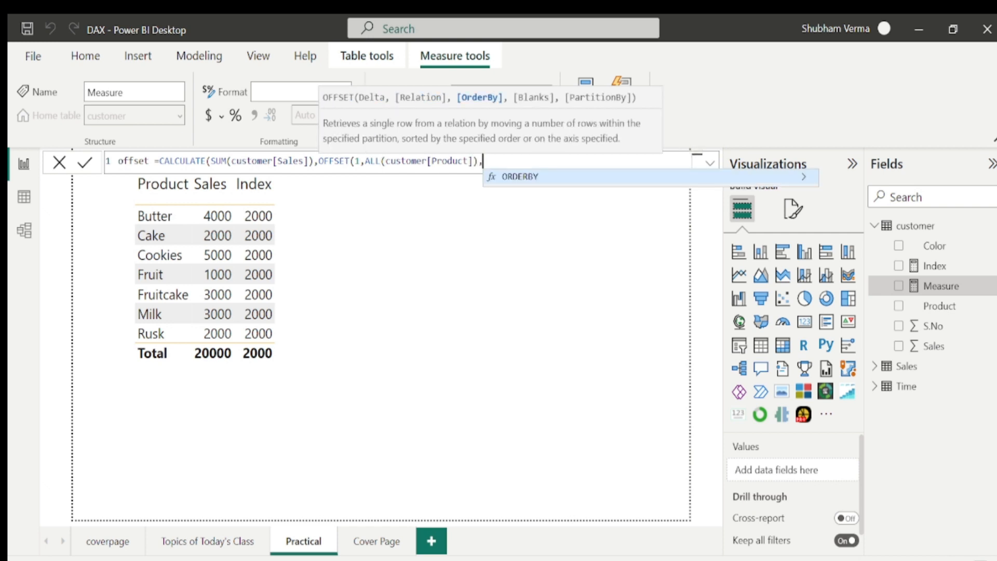
Complete the measure with ORDERBY(customer[Product],ASC)) and commit it.
key("Tab")
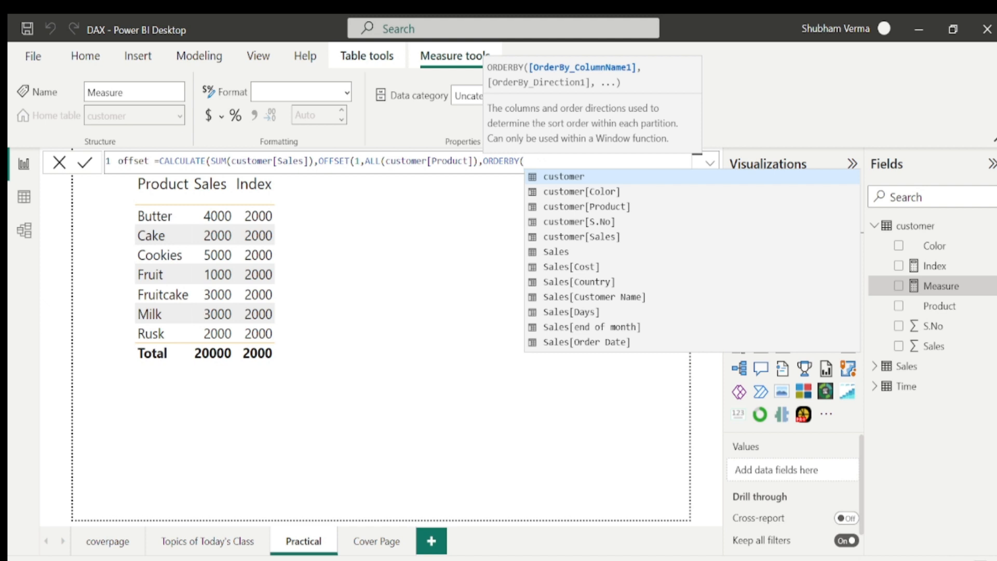
type("prod")
key("Tab")
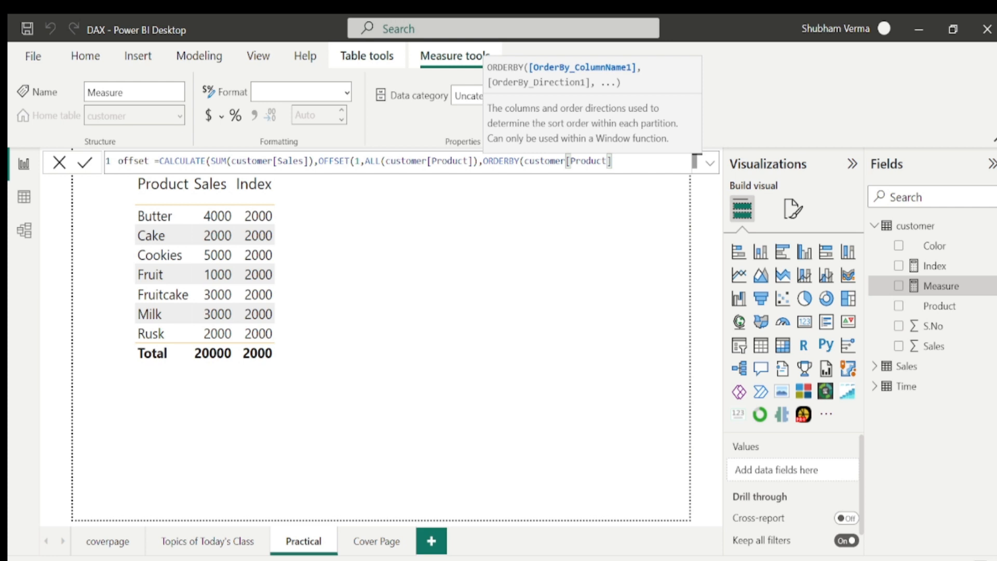
type(",")
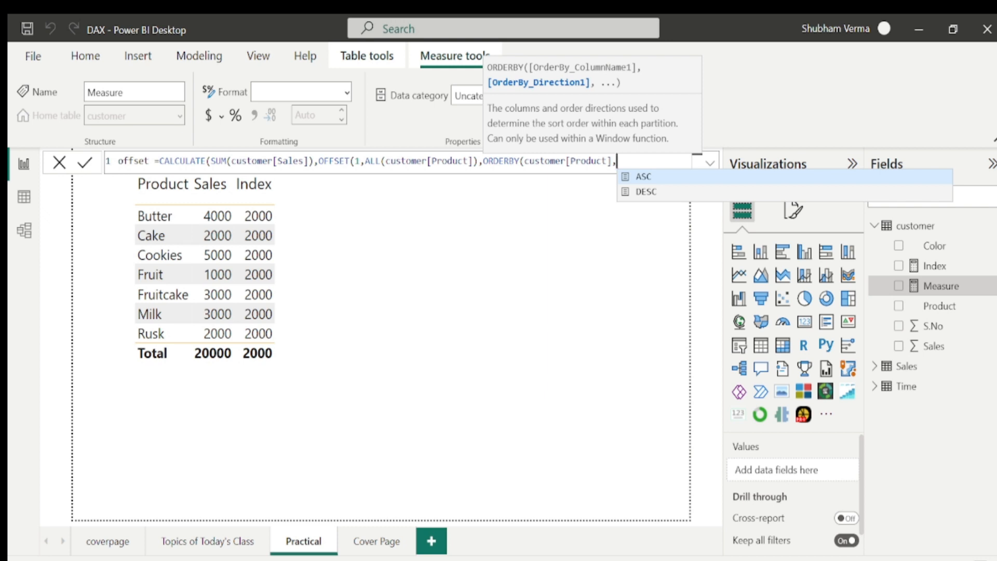
type("ASC")
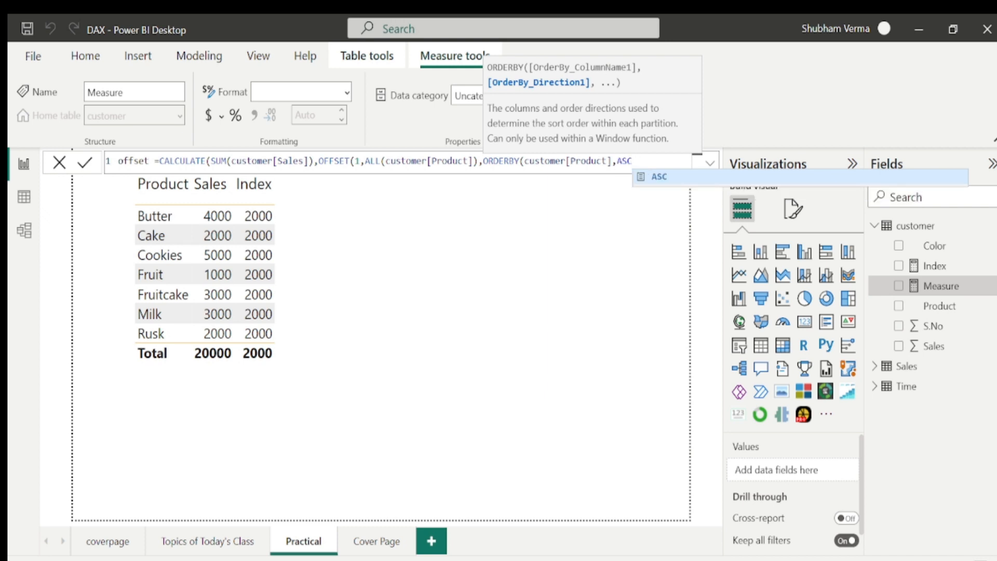
type(")")
key("Return")
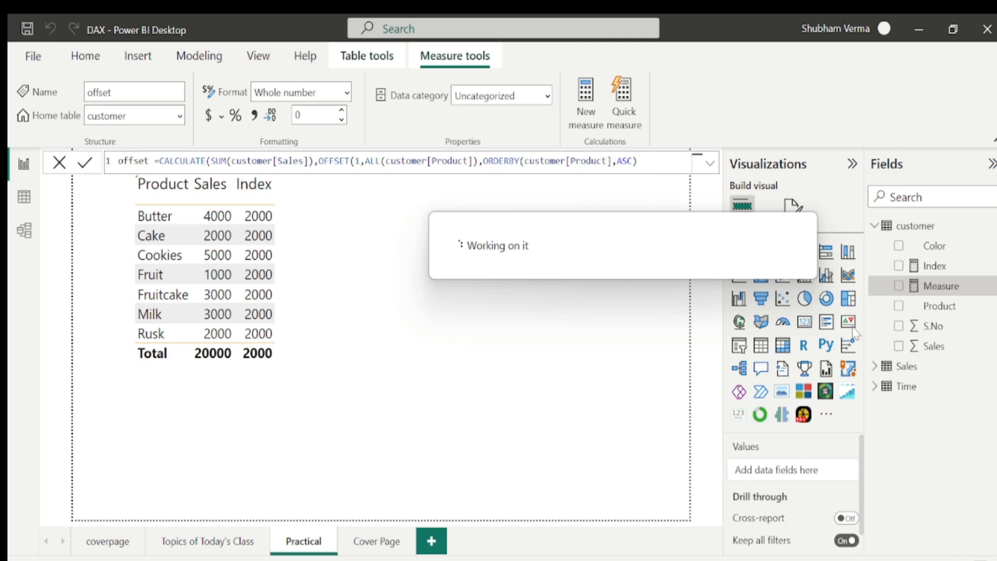
Add the offset measure to the table visual in place of Index and select it to show its formula.
left_click_drag(930, 286, 332, 214)
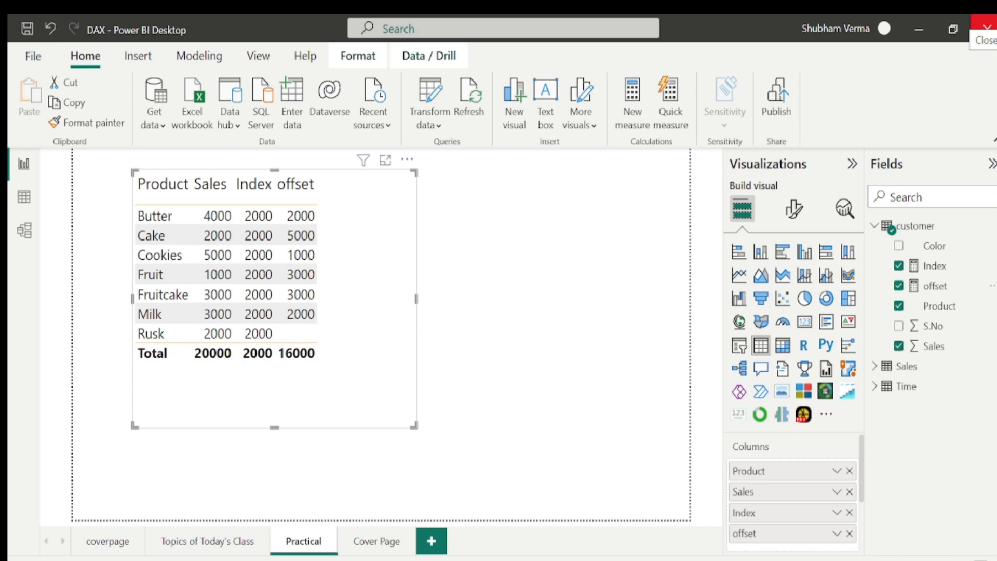
left_click(849, 512)
left_click(937, 290)
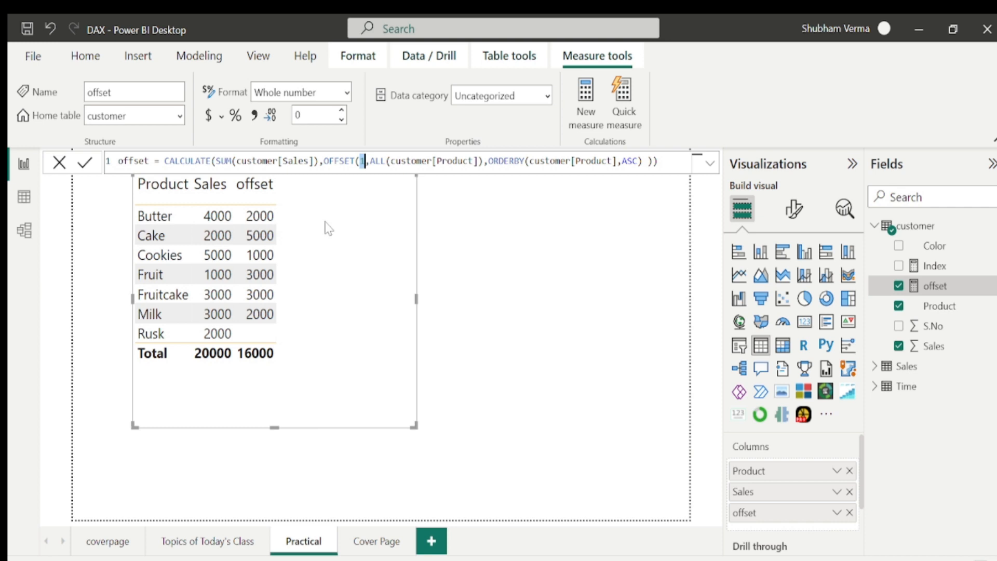
Change the offset measure's OFFSET position argument to -1 and commit the formula.
left_click(363, 161)
key("Left")
type("-")
key("Return")
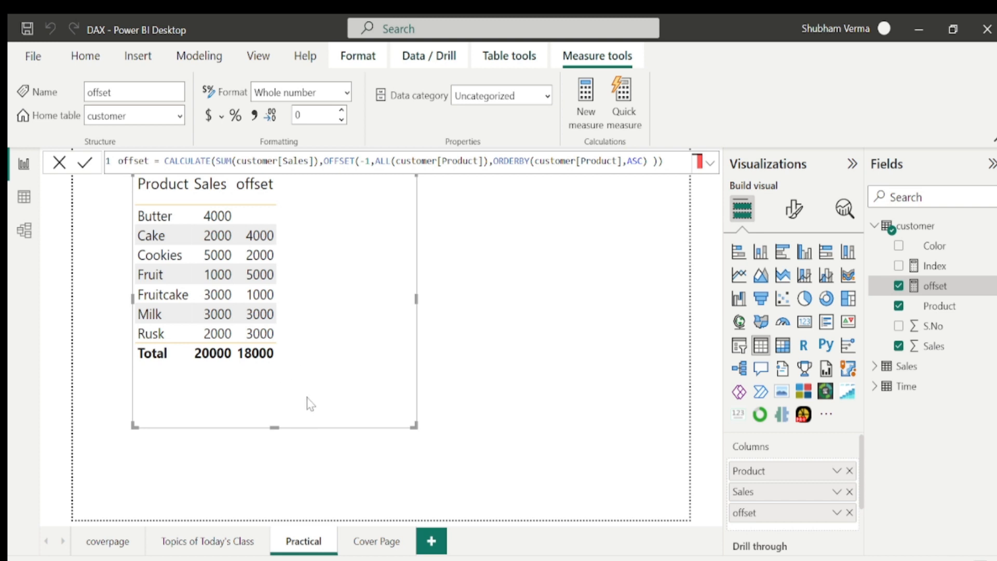
Glance at the Topics of Today's Class page, return to Practical, and start a new measure named Windows with CALCULATE.
left_click(218, 546)
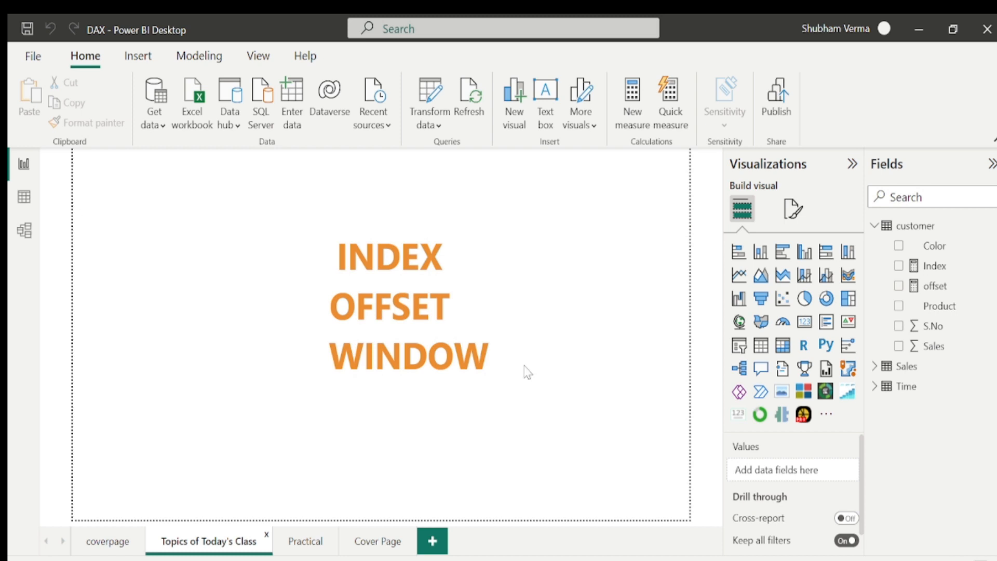
left_click(304, 542)
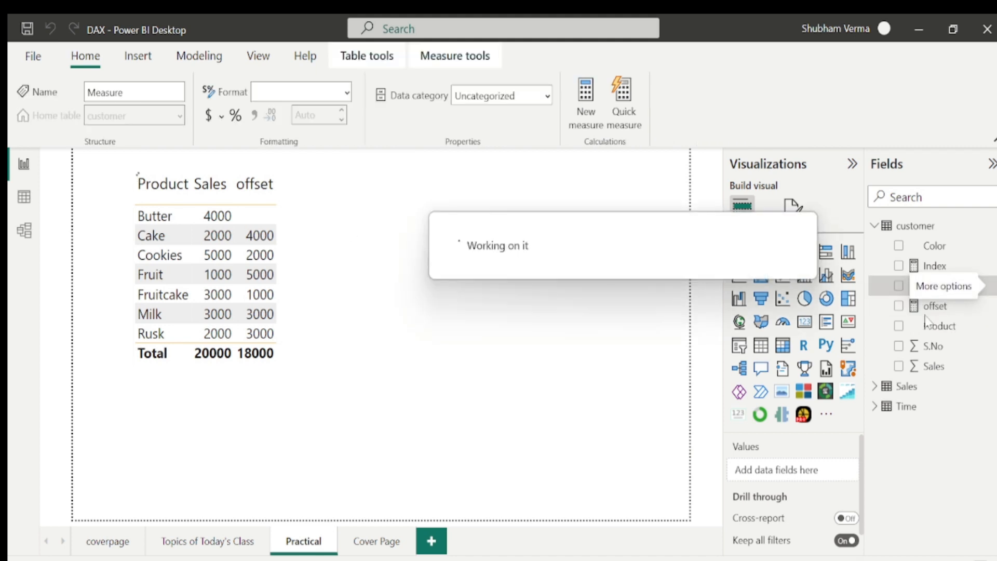
left_click(159, 161)
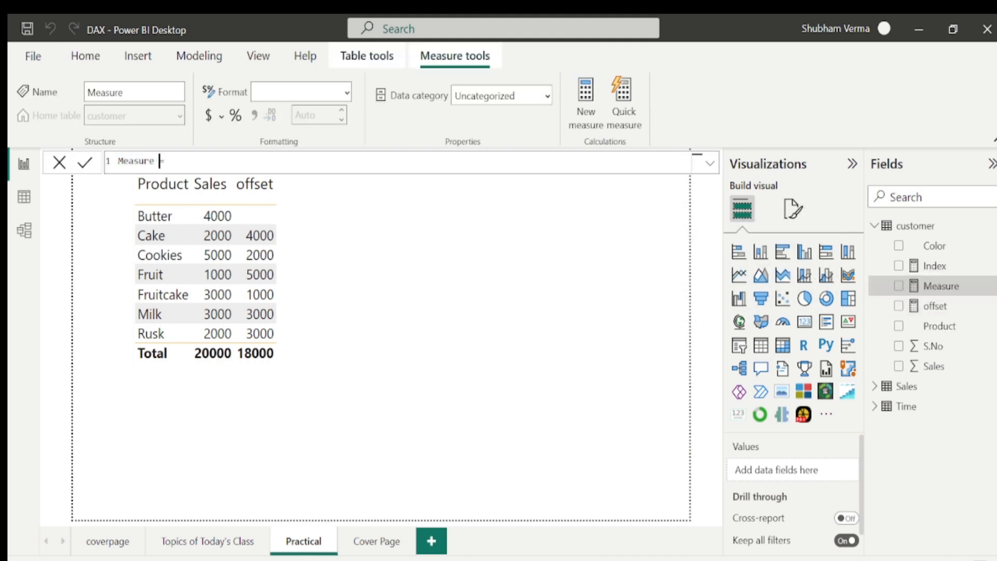
key("BackSpace")
key("BackSpace")
key("BackSpace")
key("BackSpace")
key("BackSpace")
key("BackSpace")
key("BackSpace")
key("BackSpace")
type("Windows= cal")
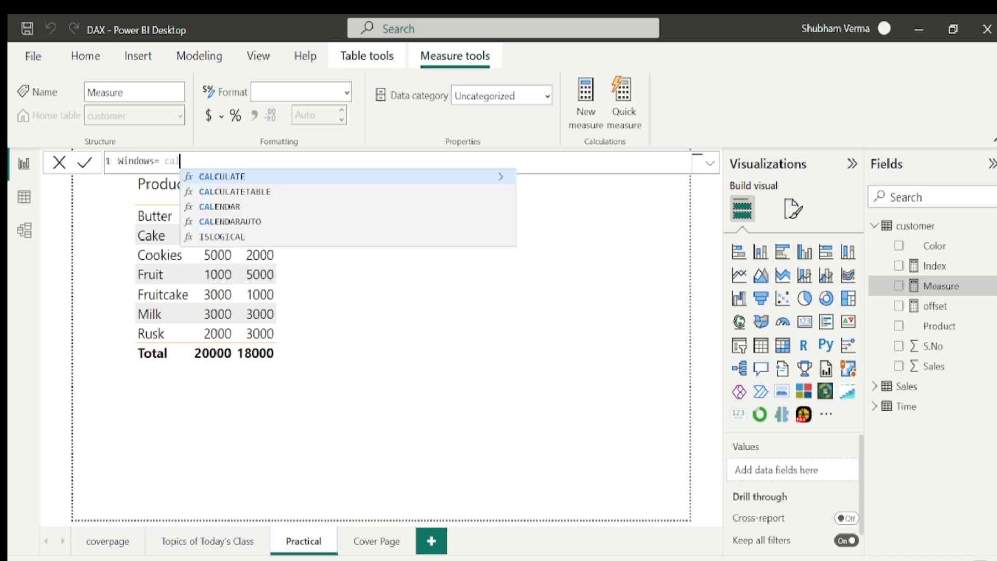
Enter SUM(customer[Sales]), as the CALCULATE expression of the Windows measure.
key("Tab")
type("sum")
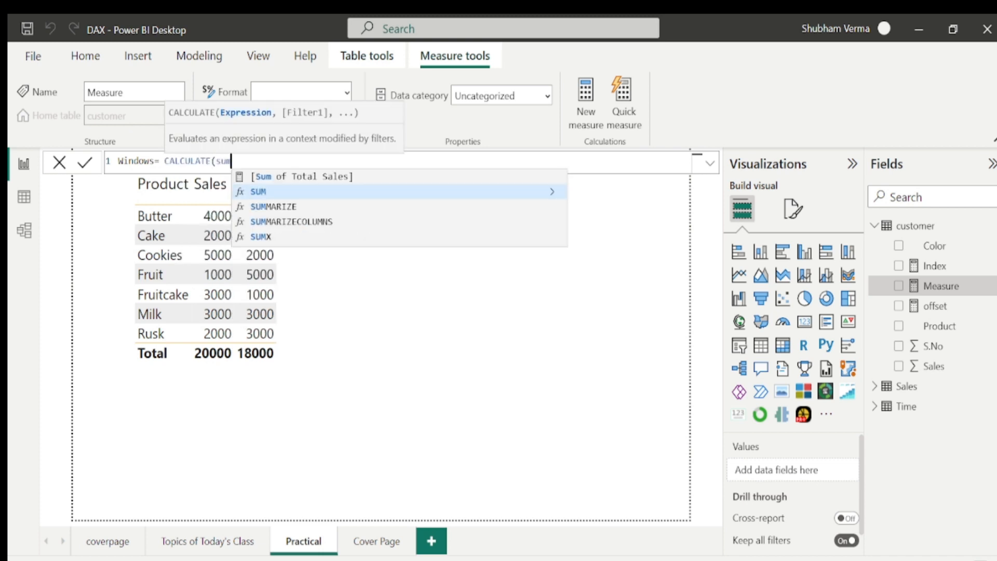
key("Tab")
type("sale")
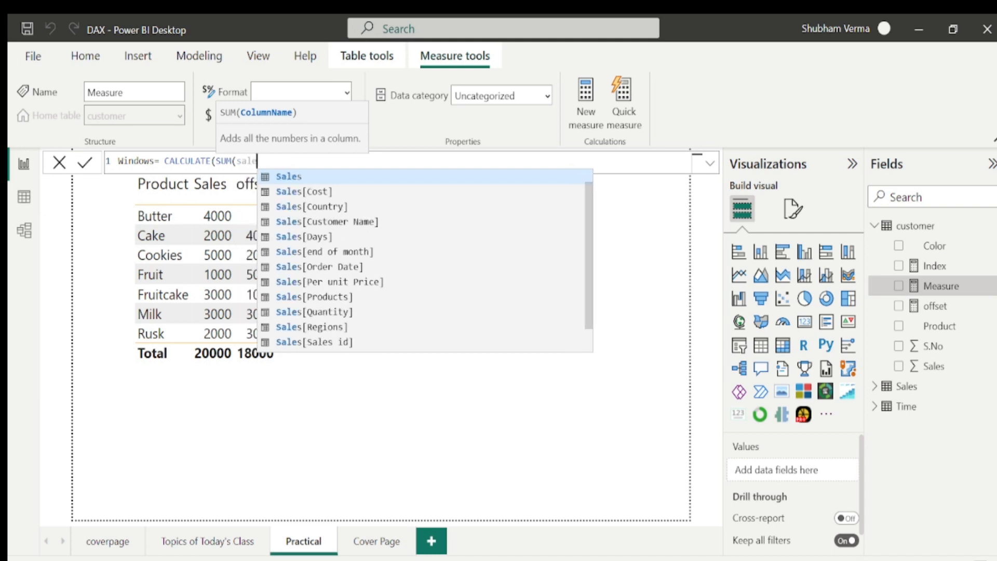
key("Tab")
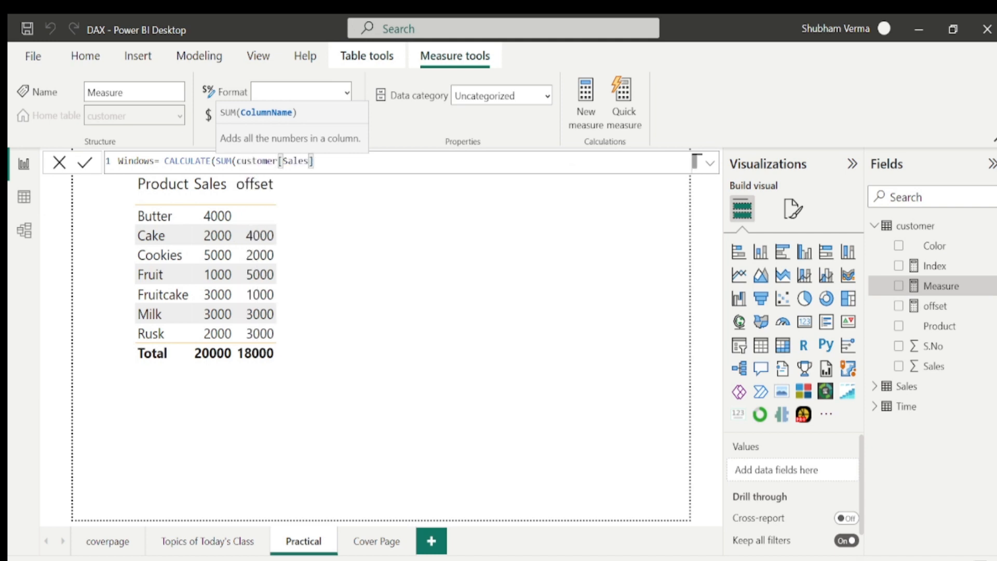
type("),")
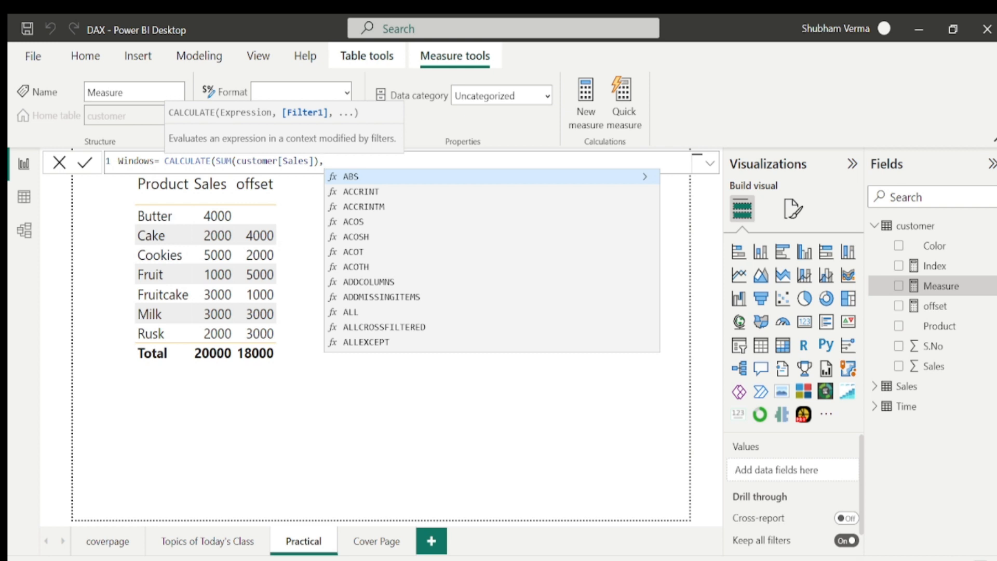
type("window")
Add the filter argument WINDOW(1,REL,1,REL, to the Windows measure.
key("Tab")
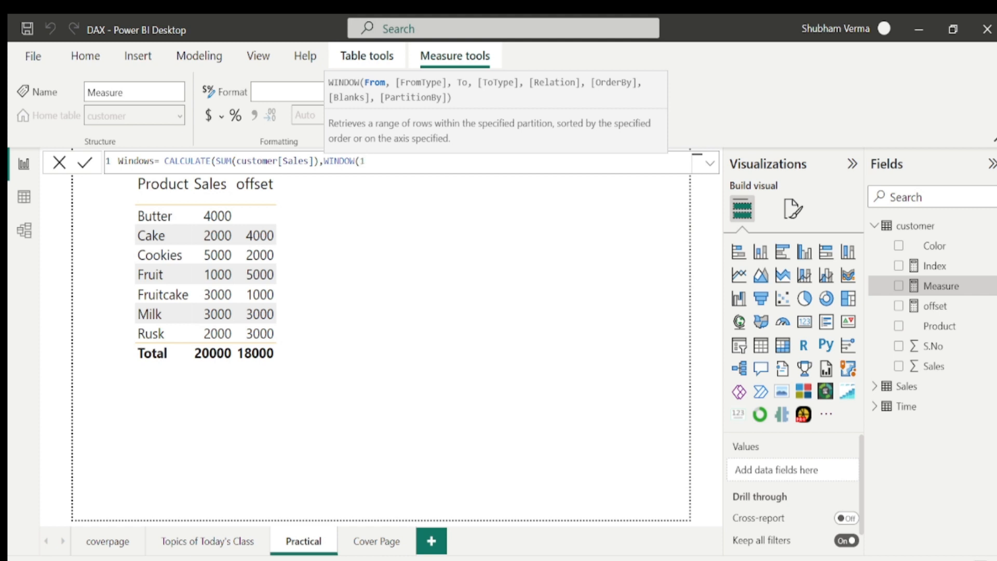
type(",")
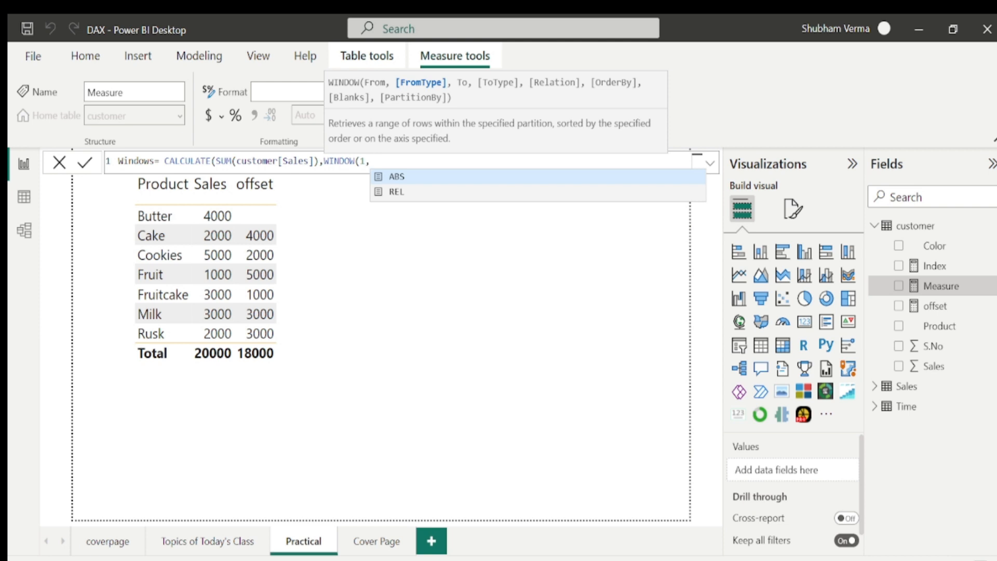
type("REL")
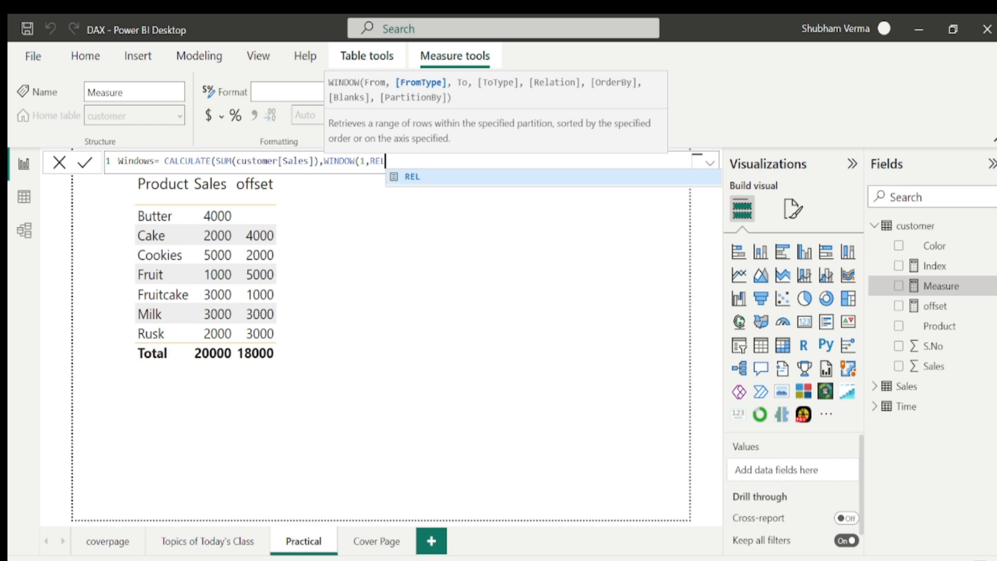
type(",")
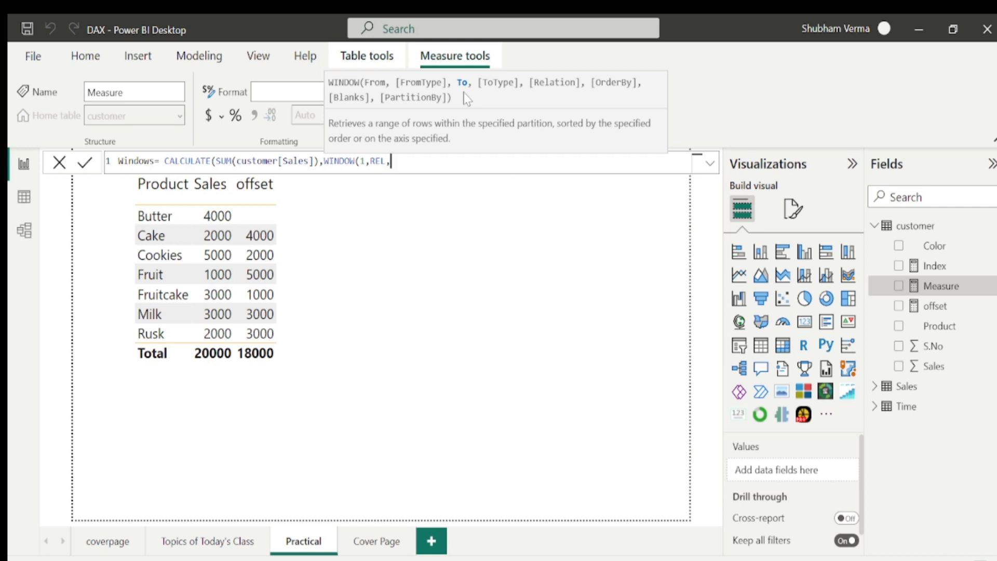
type("1,")
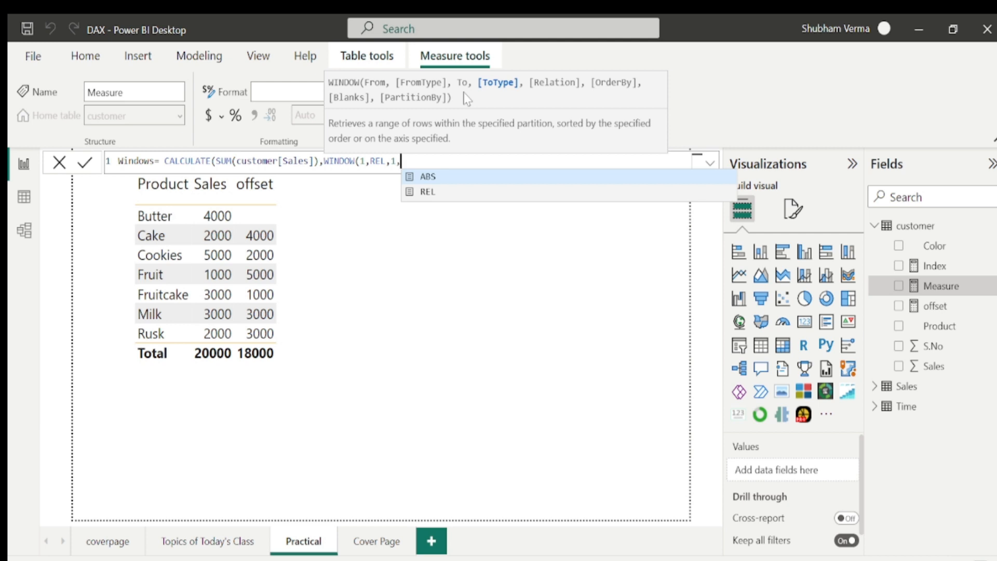
key("Down")
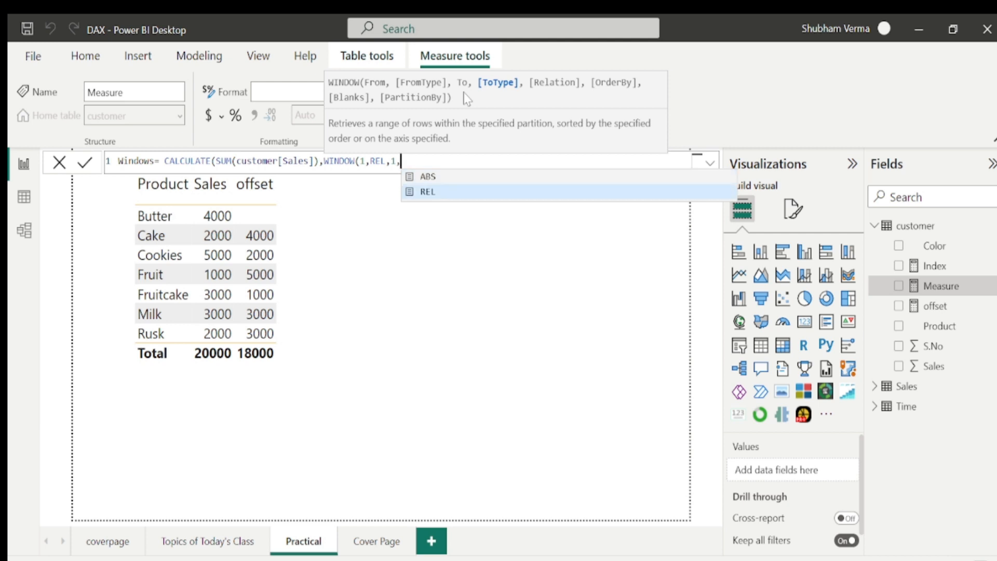
type("REL,")
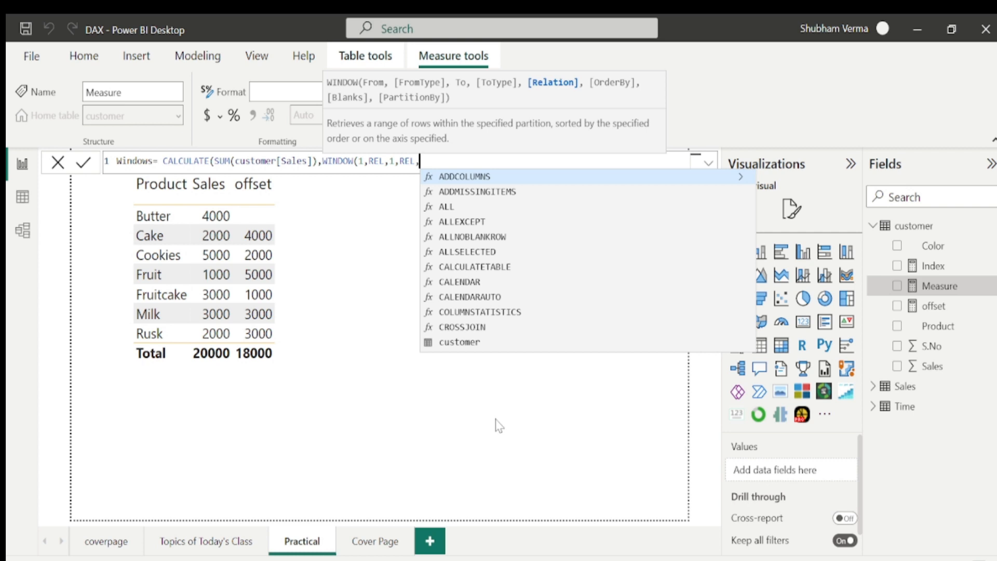
Continue the WINDOW arguments with ALL(customer[Product]),.
type("all")
key("Tab")
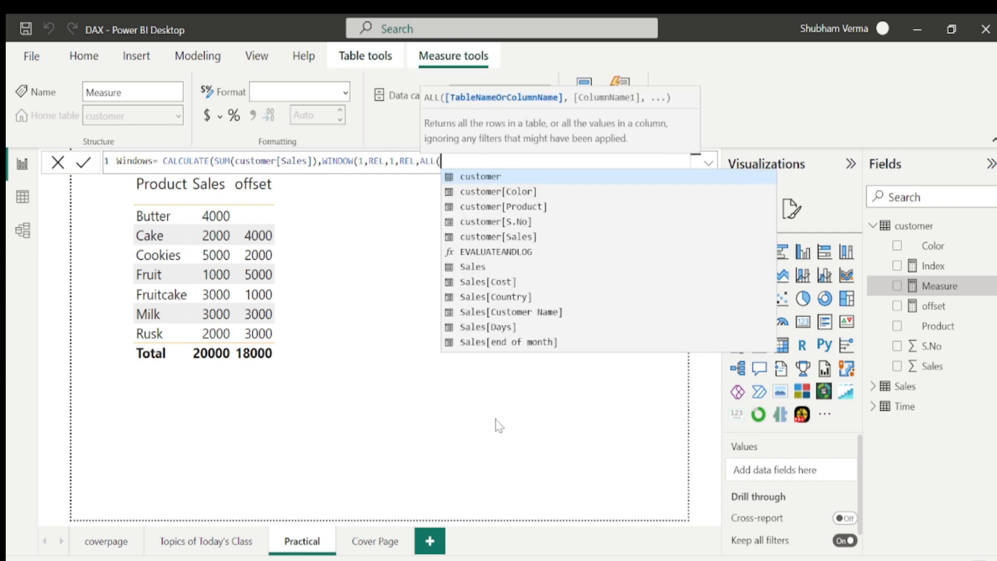
type("prod")
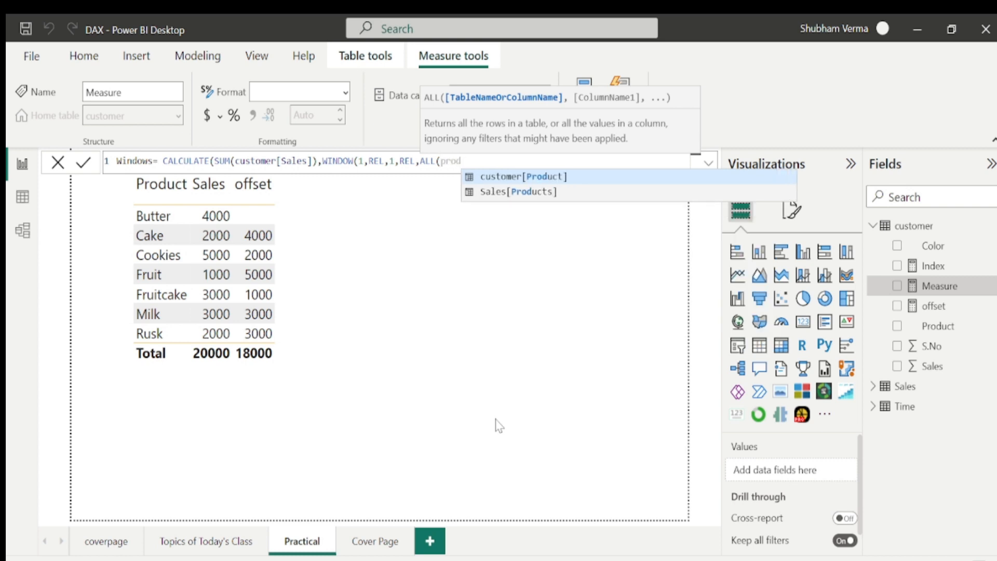
key("Tab")
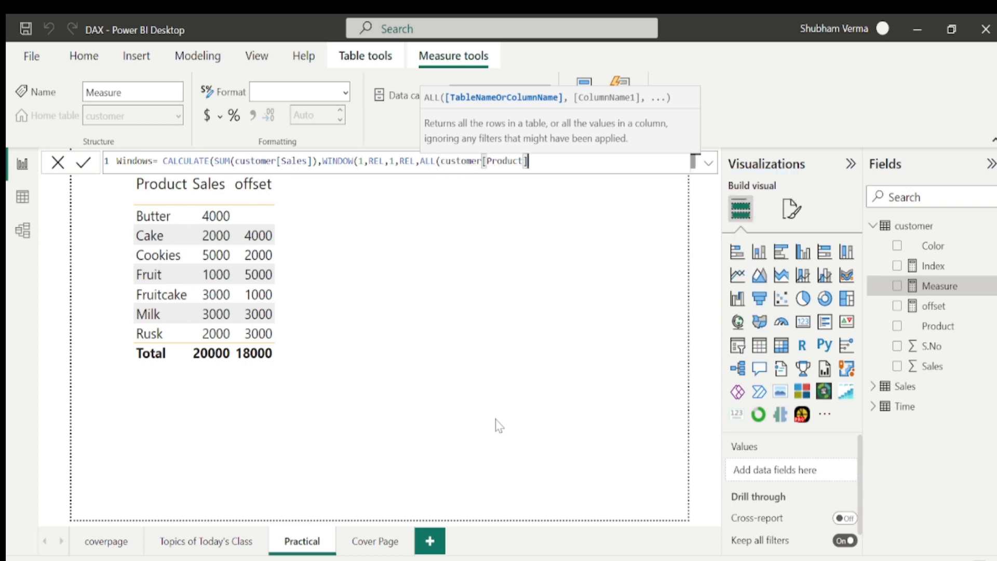
type("),")
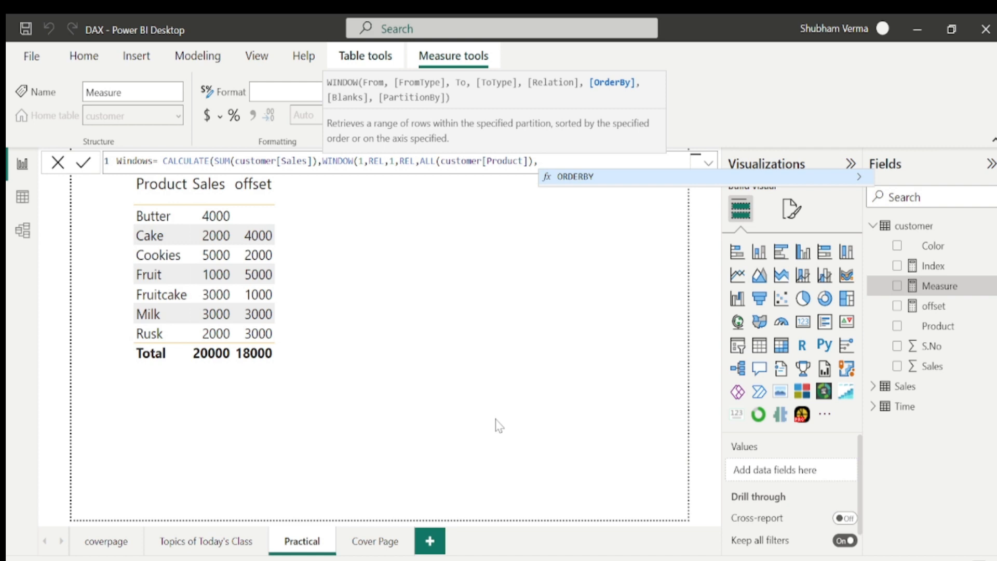
Complete the measure with ORDERBY(customer[Product],ASC)) and commit it.
key("Tab")
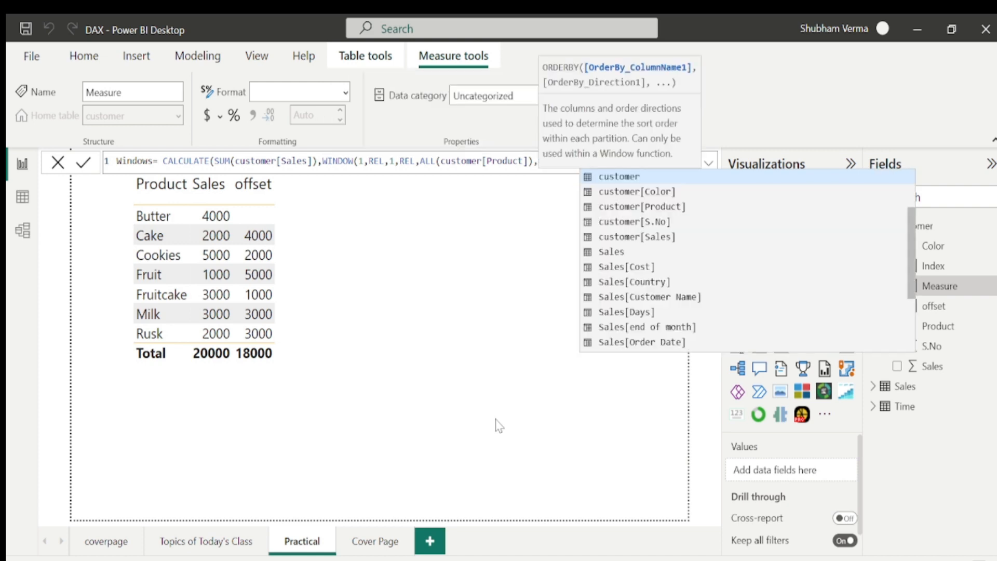
type("prod")
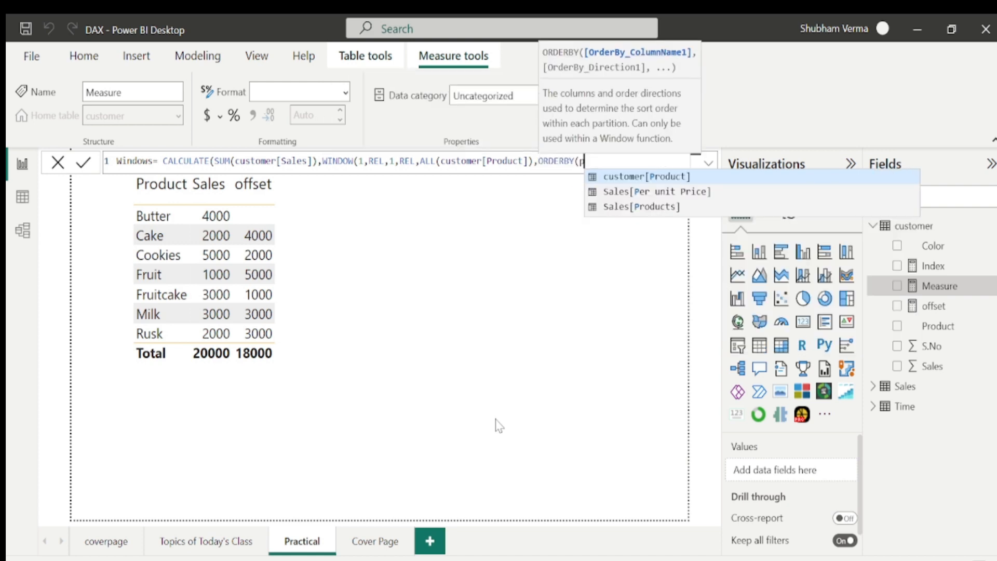
key("Tab")
type(", ")
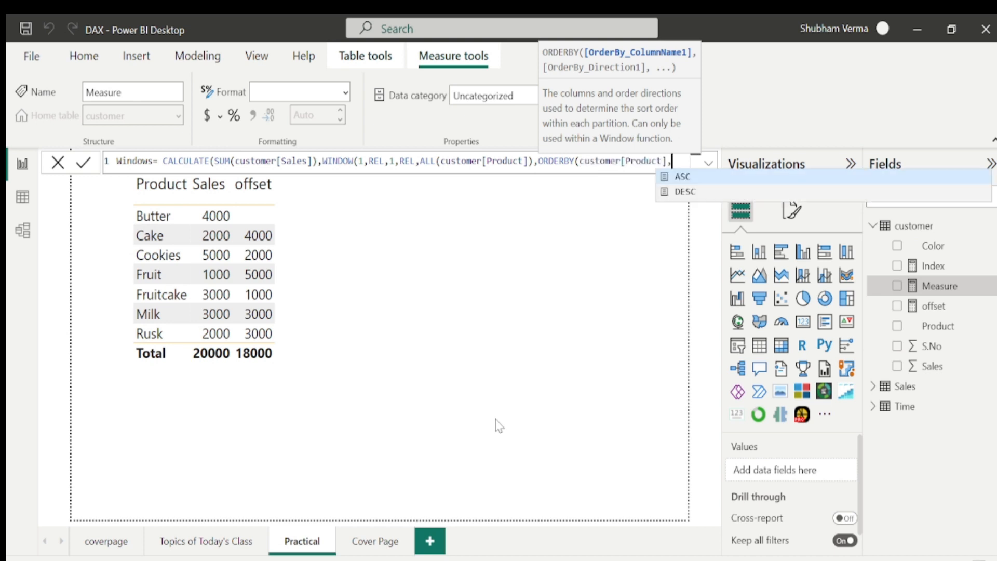
type("ASC")
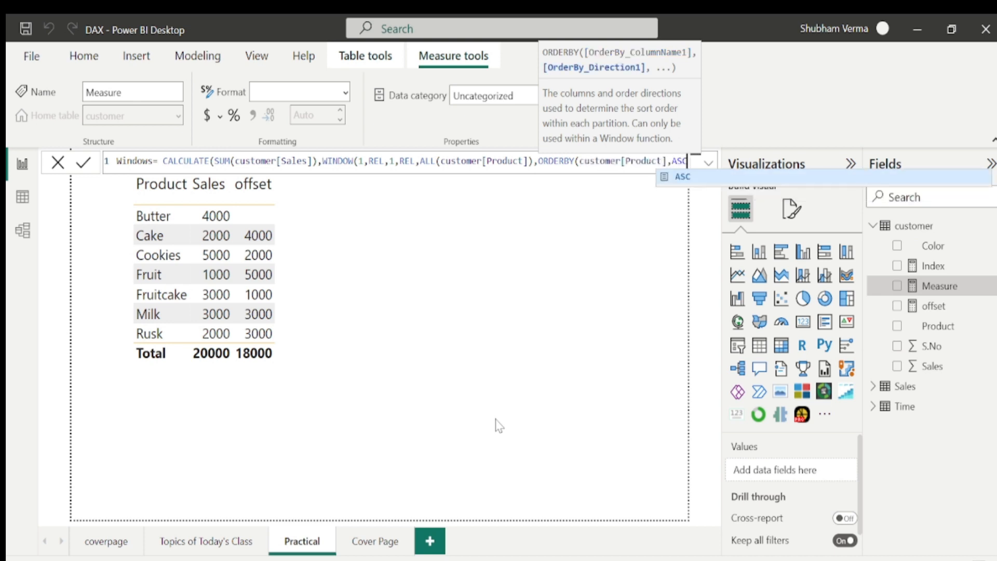
type(")")
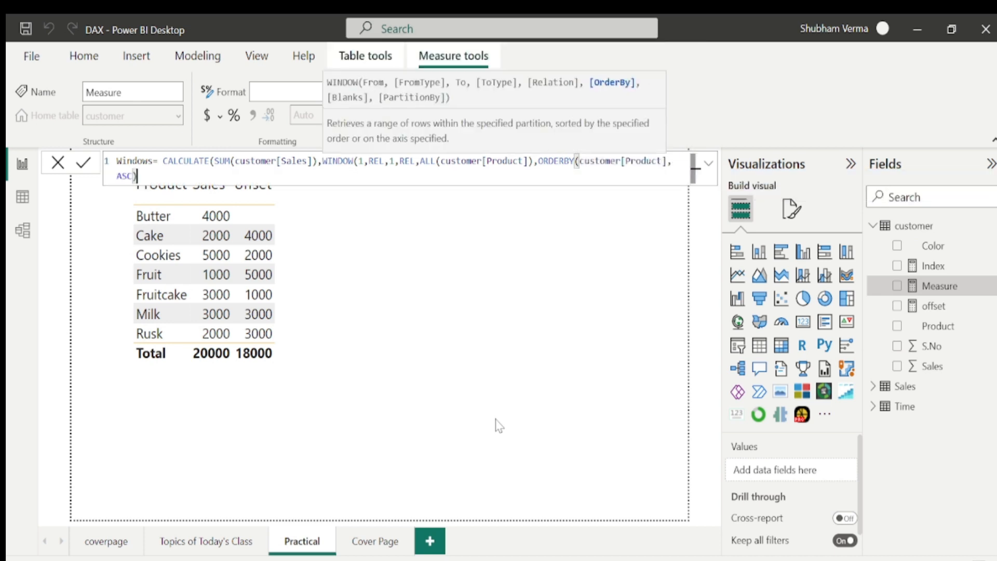
type(")")
key("Return")
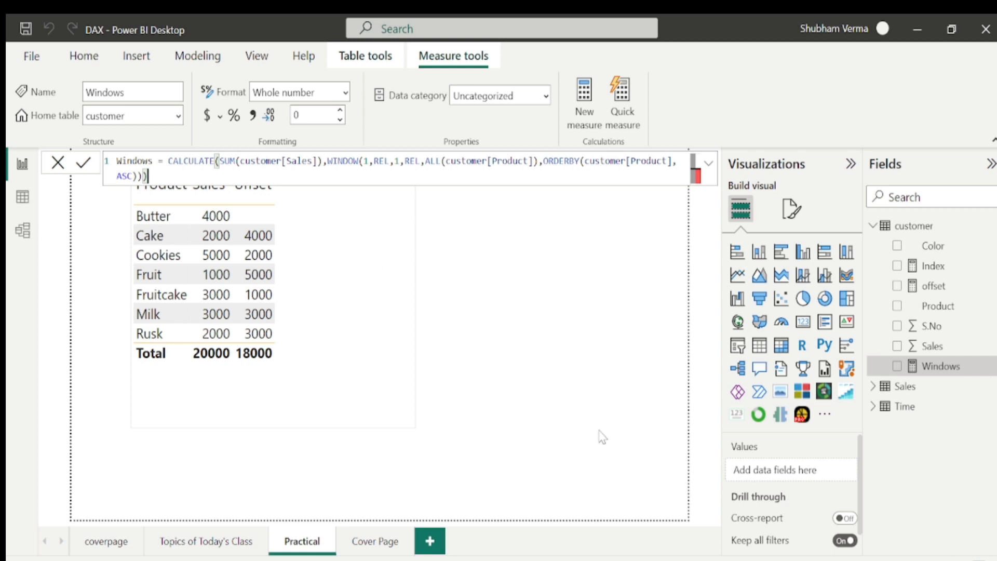
Replace the offset field with the Windows measure in the table visual and shift the visual slightly.
left_click(325, 296)
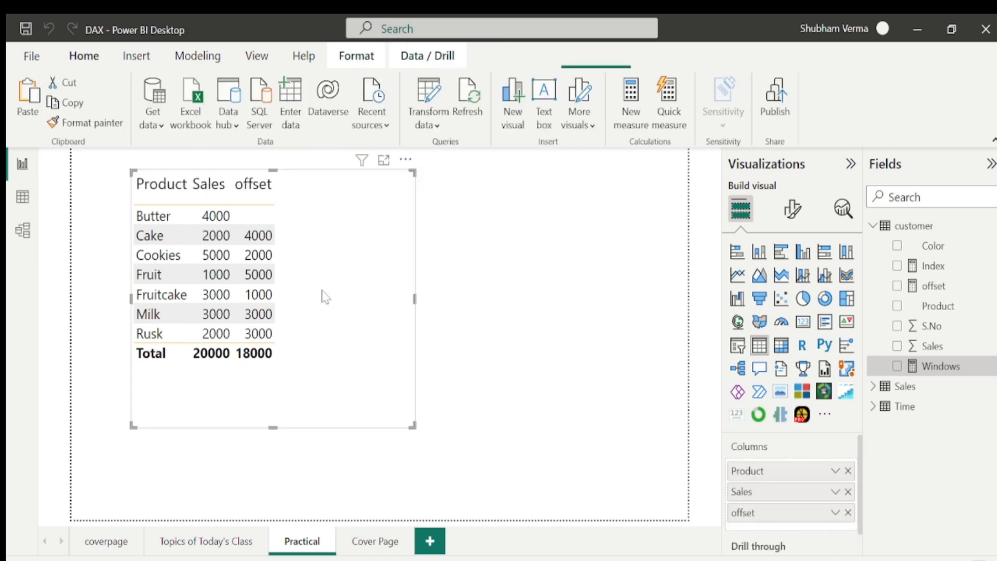
left_click(848, 512)
left_click_drag(956, 369, 820, 508)
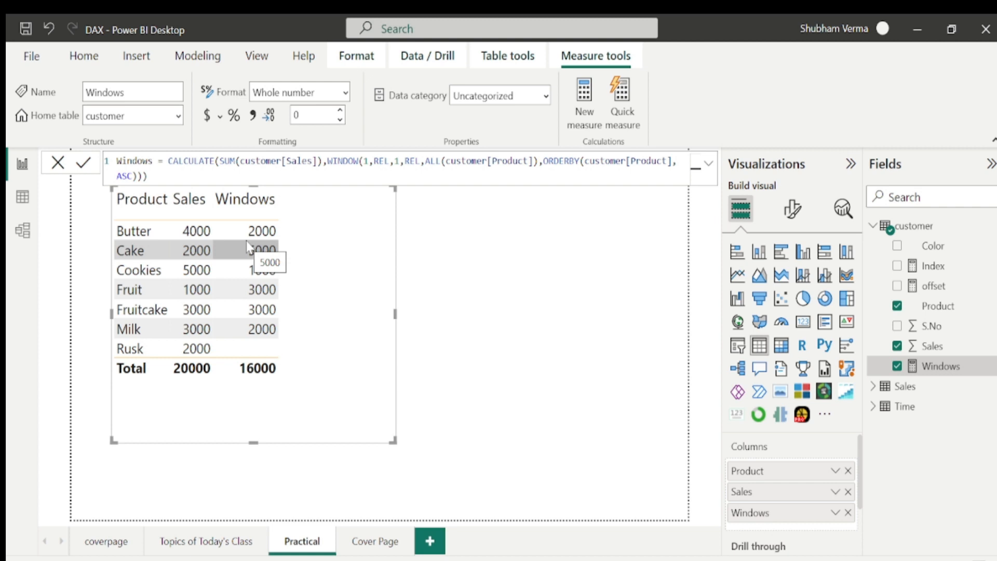
left_click_drag(374, 289, 402, 300)
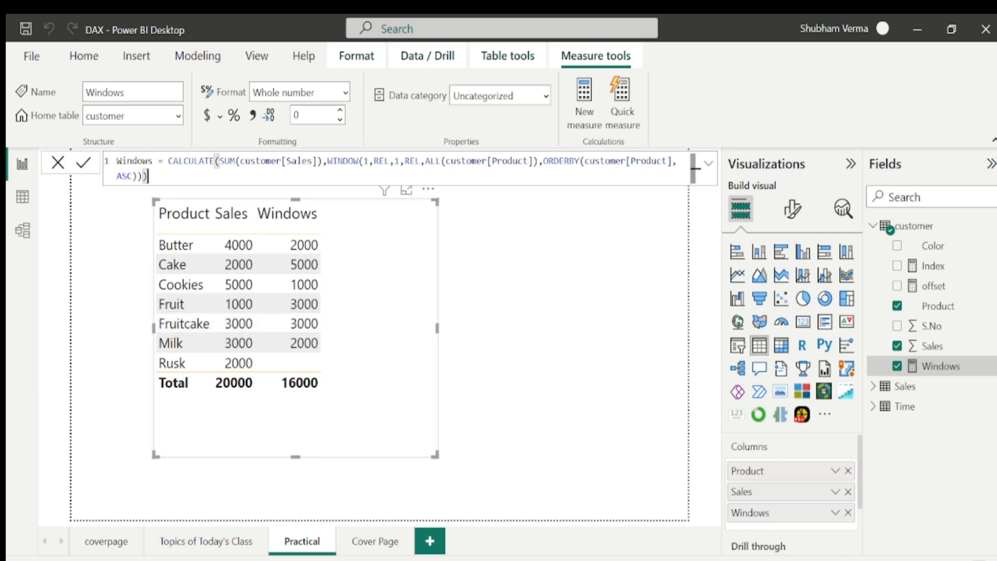
Change the Windows measure's WINDOW end position to 2, giving WINDOW(1,REL,2,REL, and commit.
left_click(399, 162)
key("BackSpace")
type("2")
key("Return")
left_click_drag(363, 161, 369, 162)
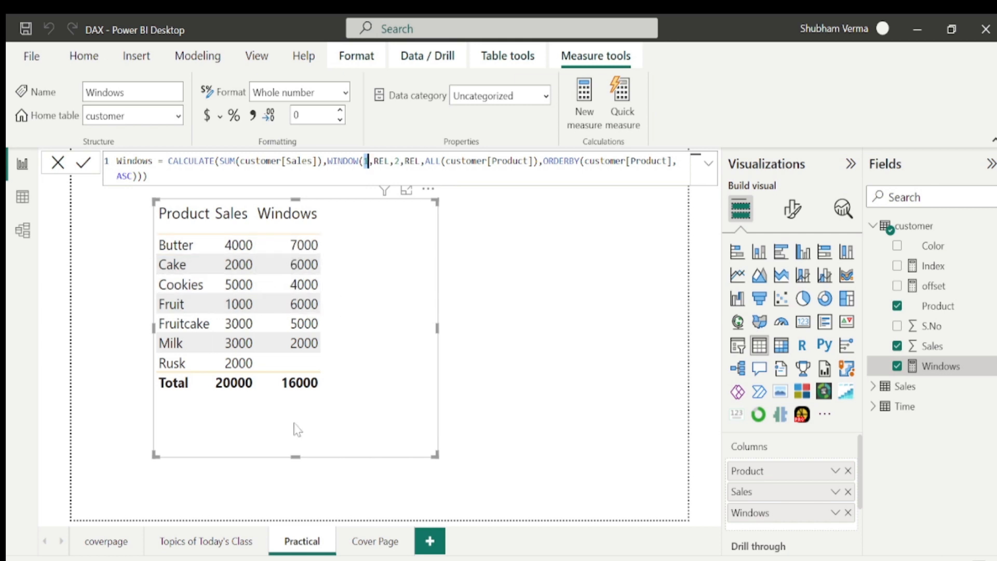
left_click(397, 176)
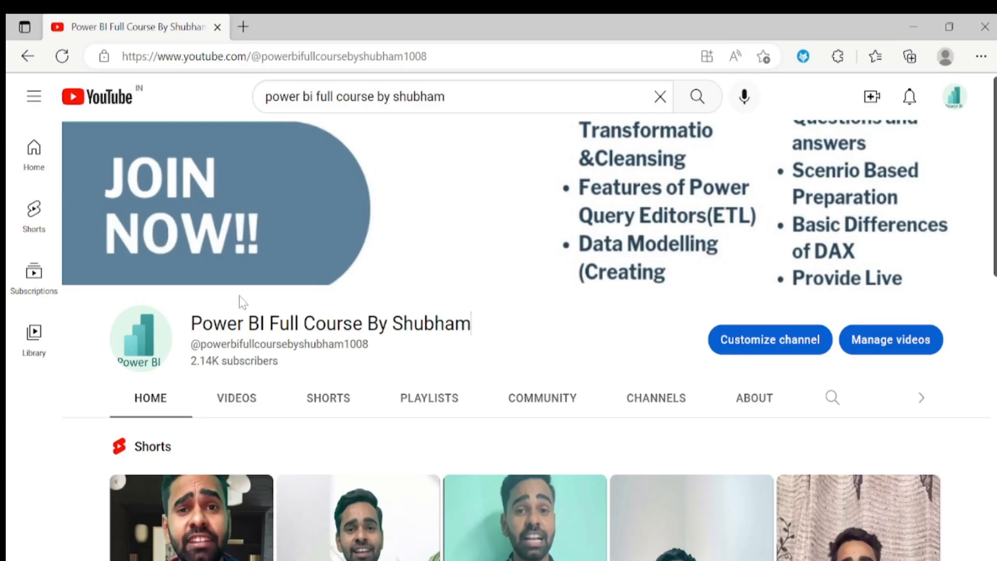
Switch to the browser and scroll through the Power BI Full Course By Shubham YouTube channel page.
left_click_drag(190, 323, 482, 339)
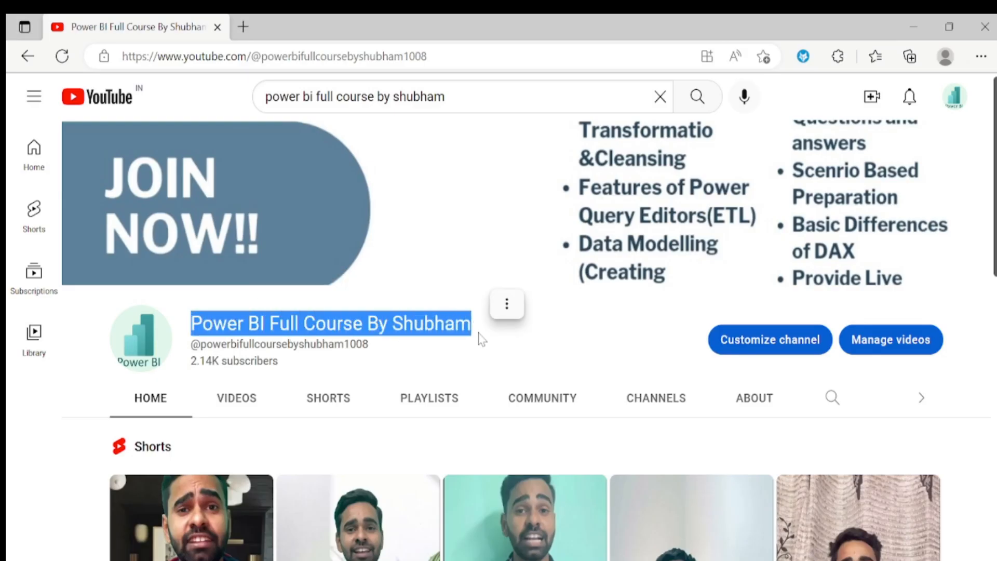
scroll(481, 339, "down", 4)
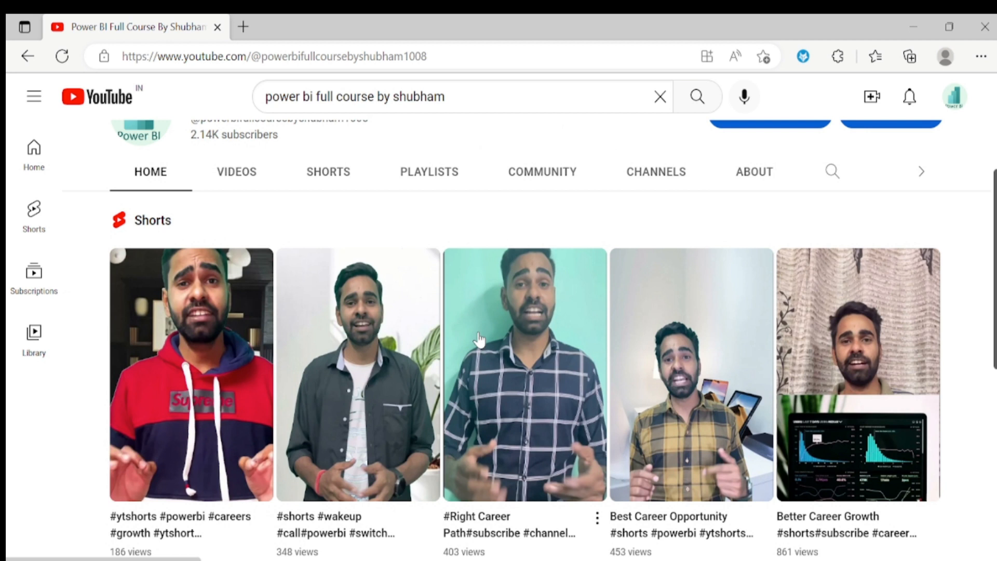
scroll(478, 339, "down", 3)
scroll(478, 337, "down", 6)
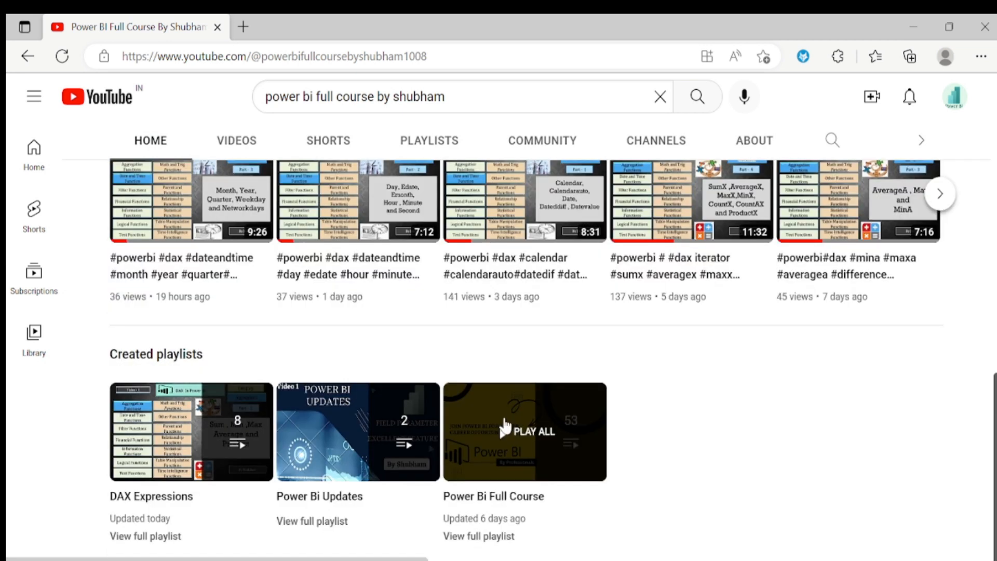